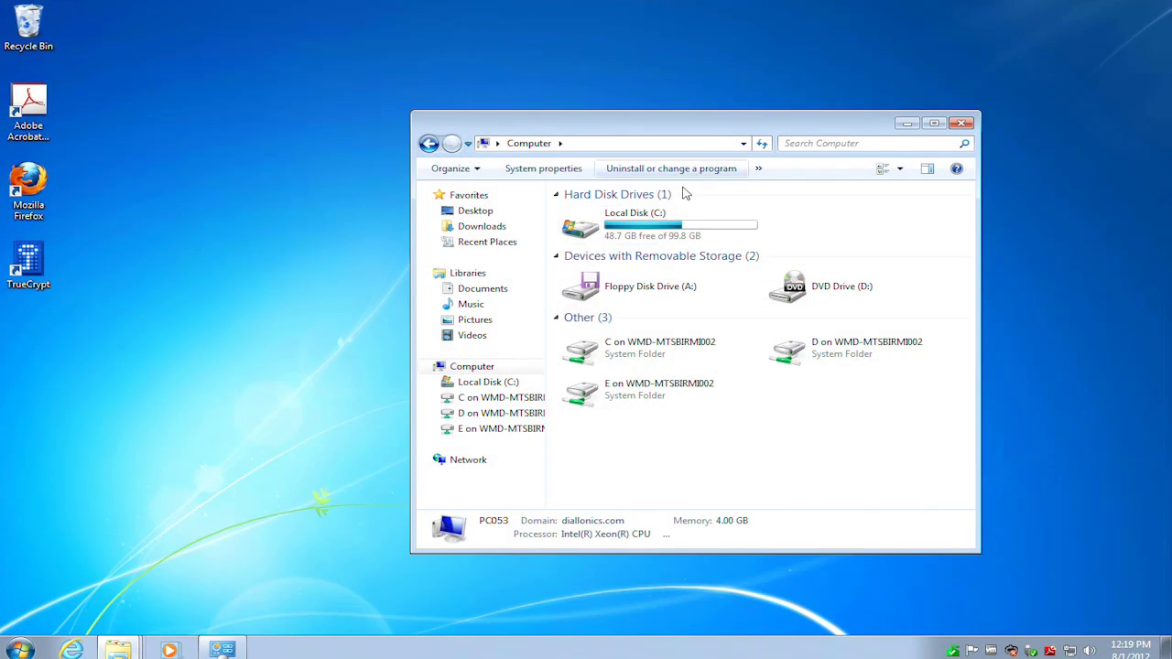
Make a new empty folder called 'Project Files' on Local Disk (C:) and open it
double_click(590, 224)
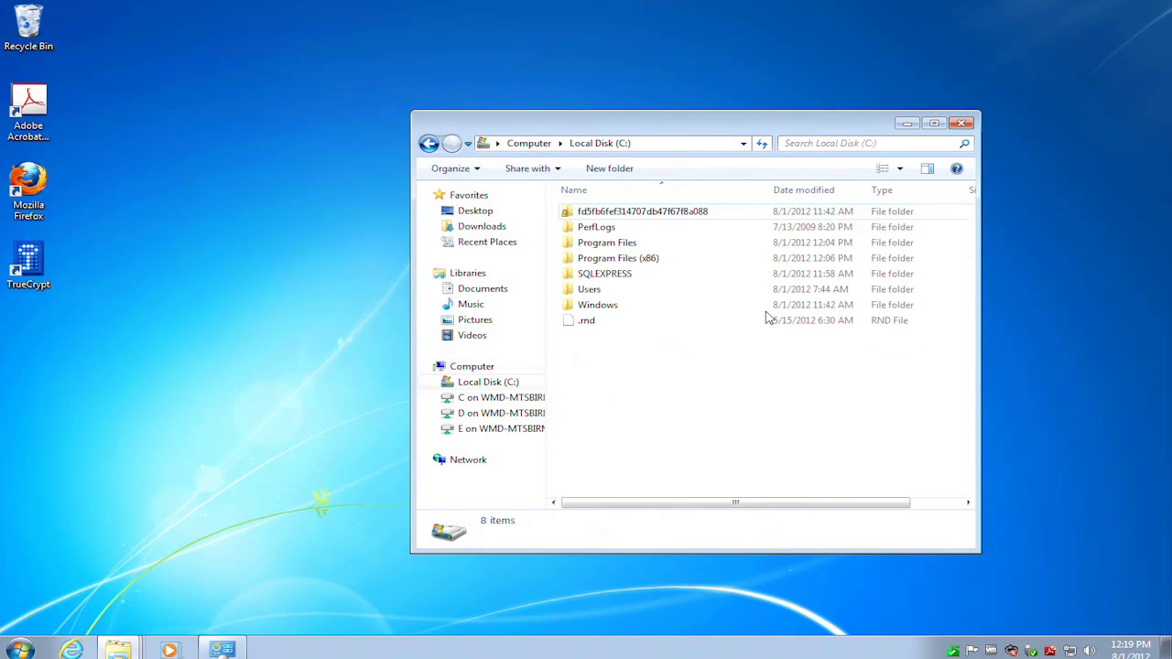
right_click(685, 423)
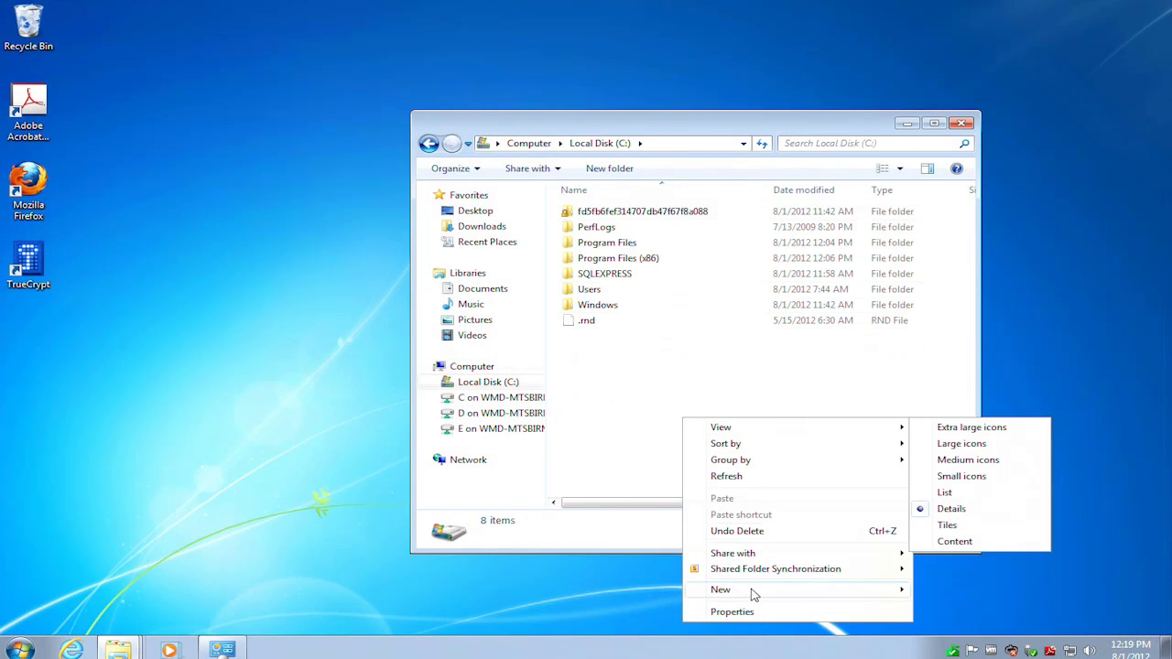
mouse_move(753, 592)
left_click(949, 592)
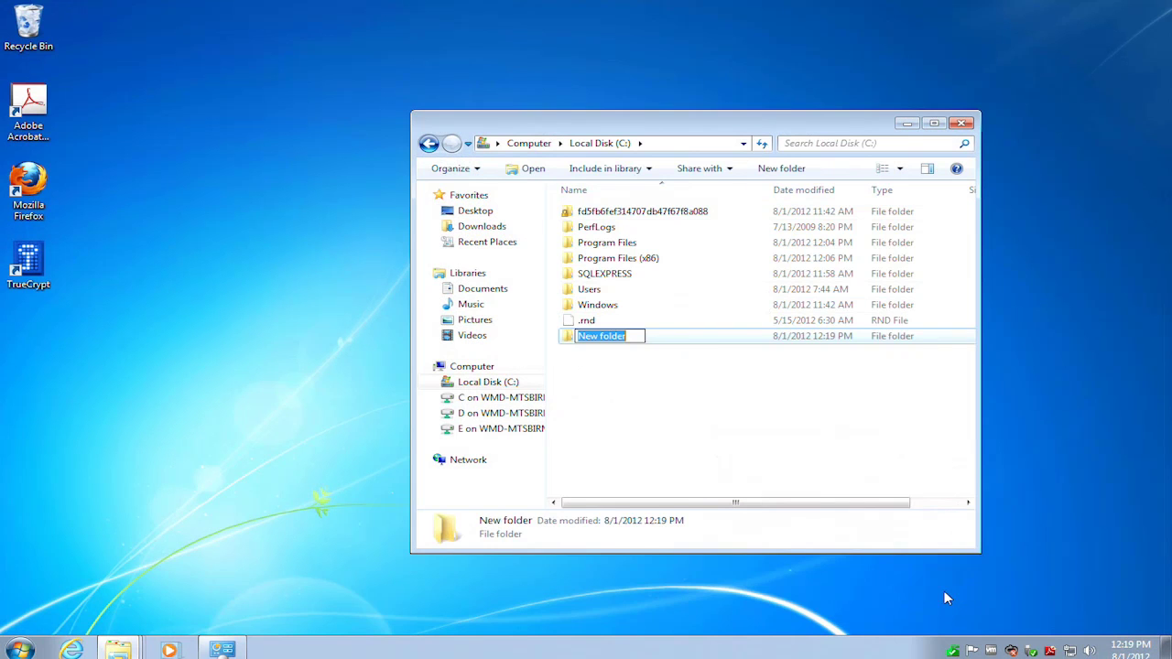
type("Proje")
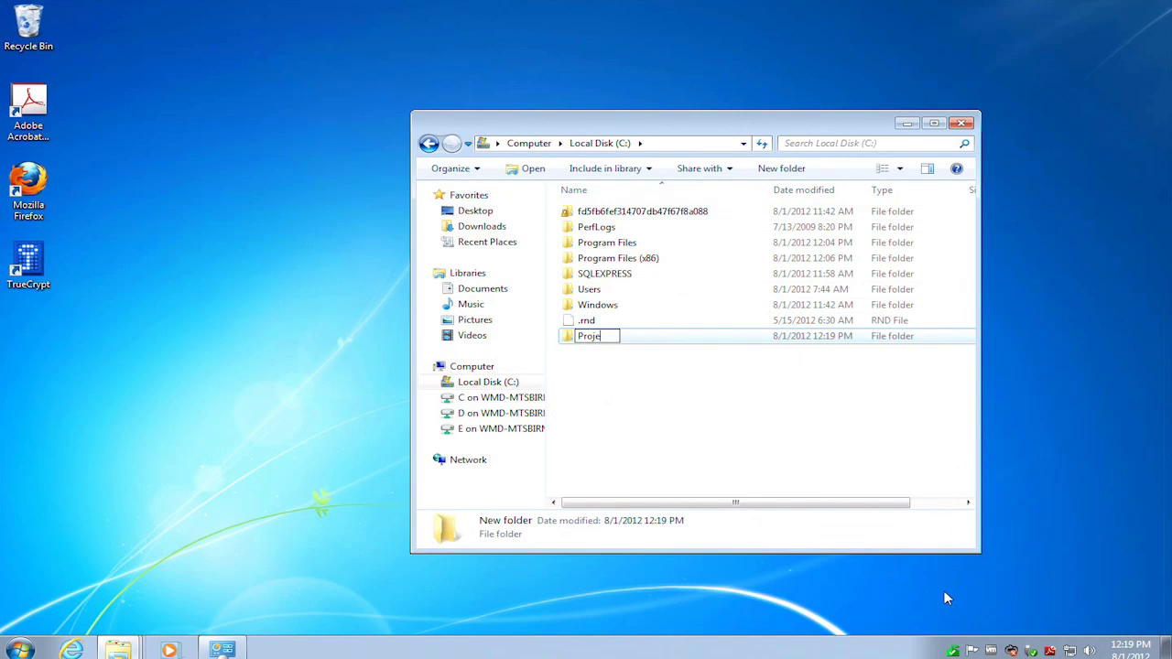
type("ct Files")
key("Return")
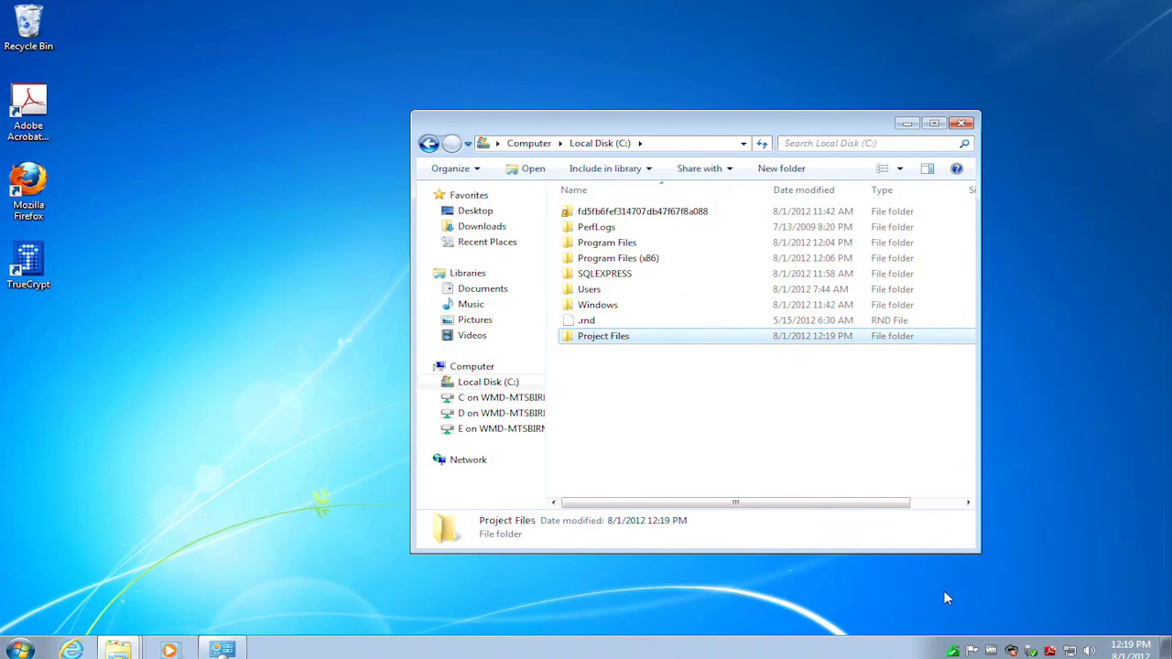
double_click(719, 338)
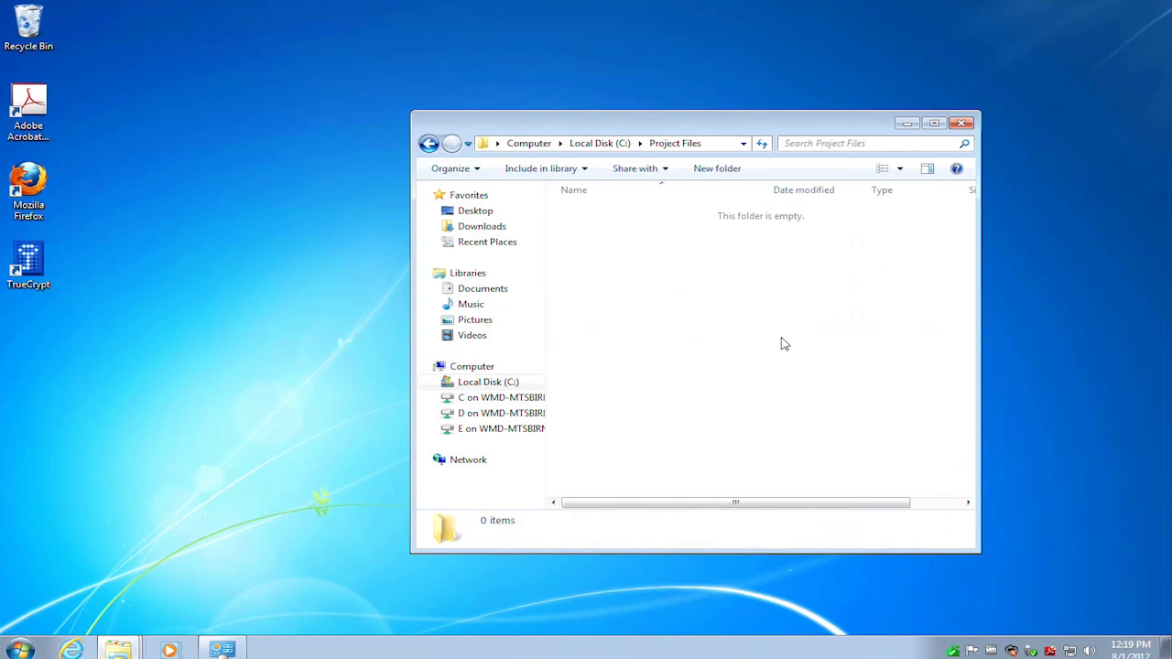
Open the File Sharing dialog from the Project Files properties, showing only the owner
right_click(619, 285)
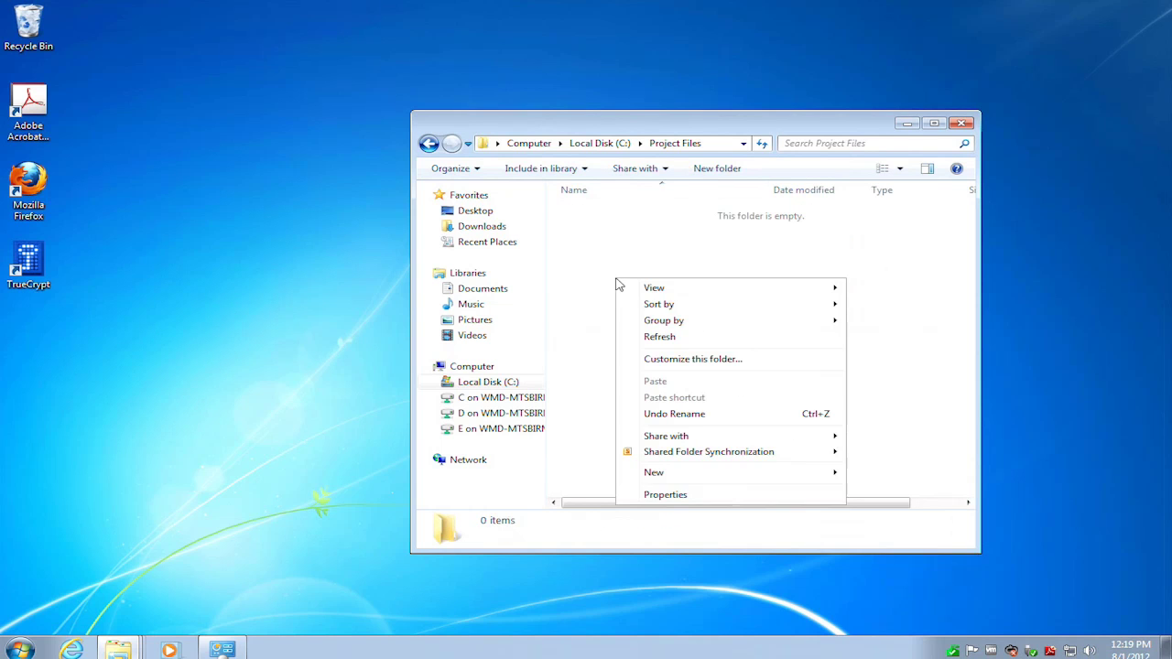
left_click(710, 496)
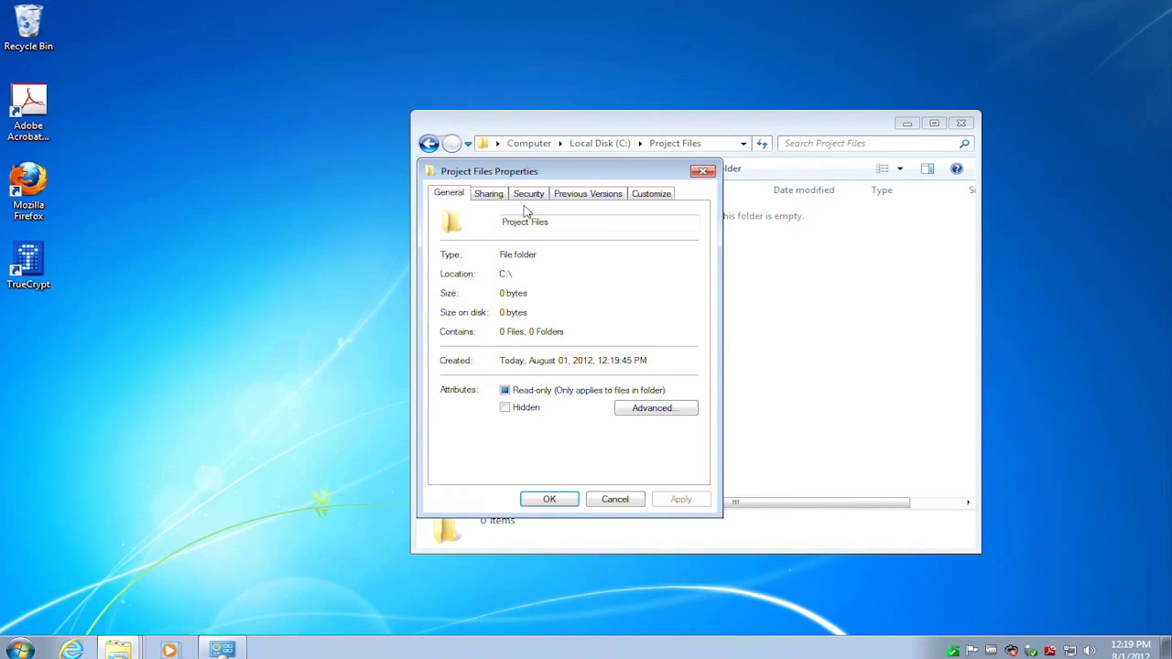
left_click(495, 194)
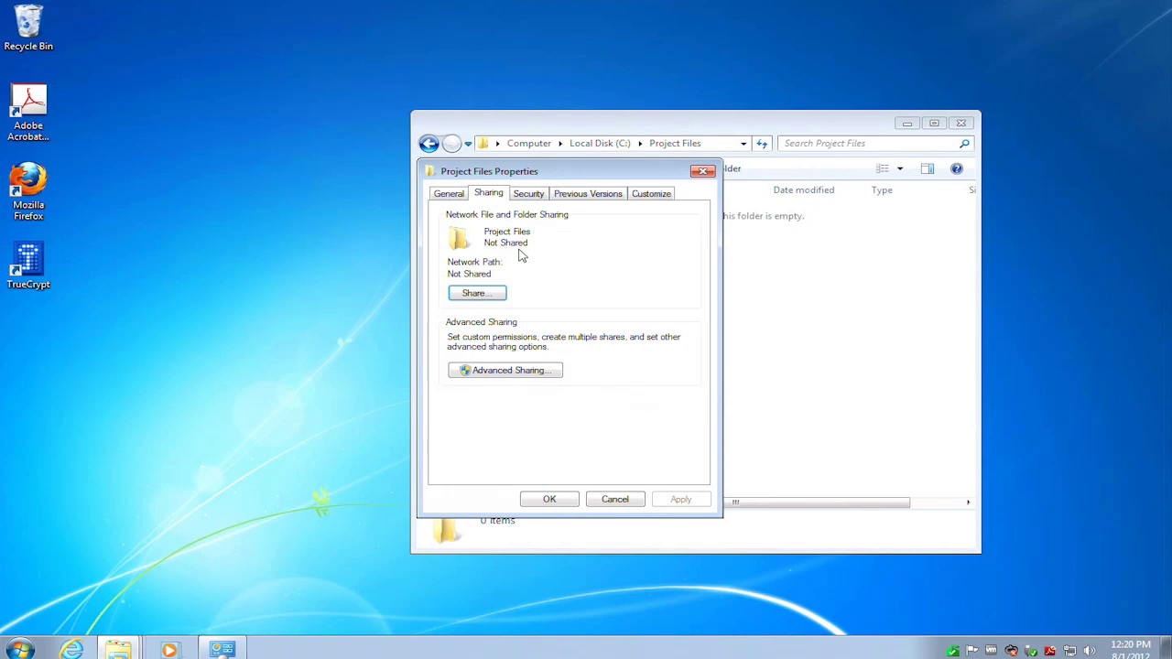
left_click(480, 295)
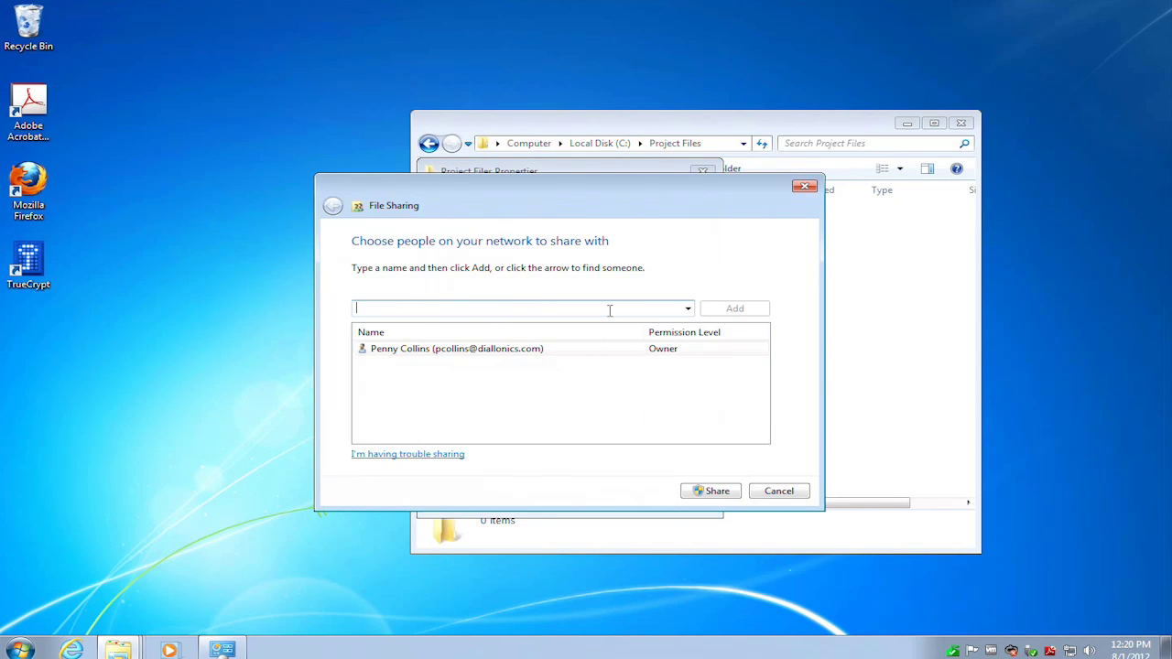
Browse domain users via Find people, then add a resolved domain user with Read permission
left_click(687, 308)
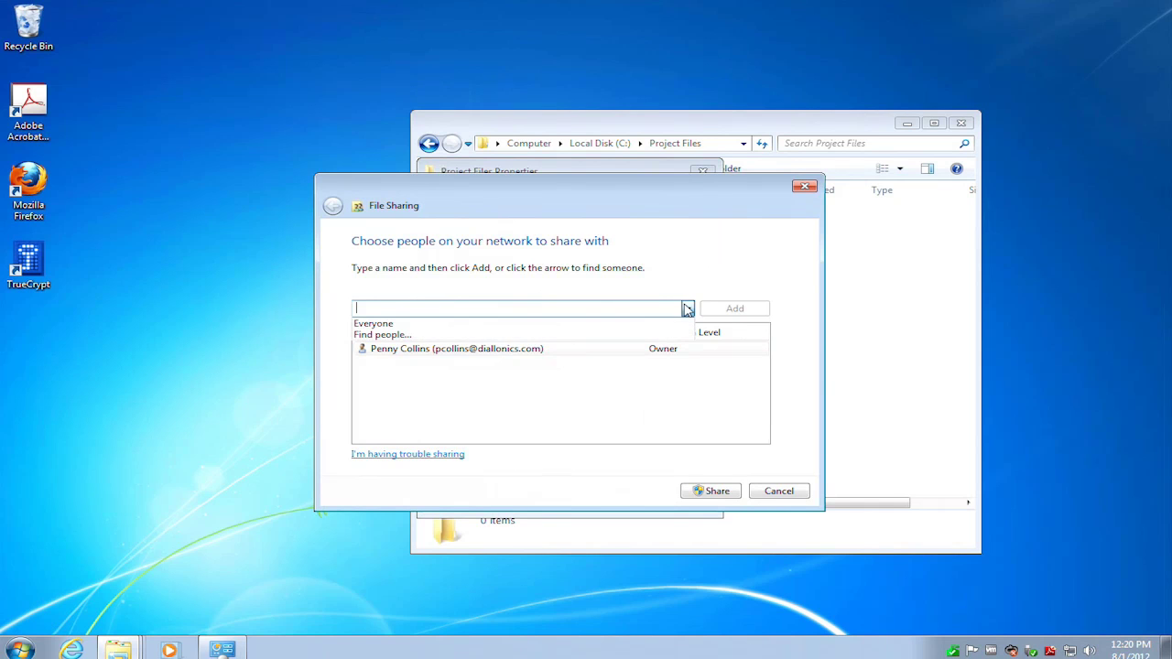
left_click(464, 336)
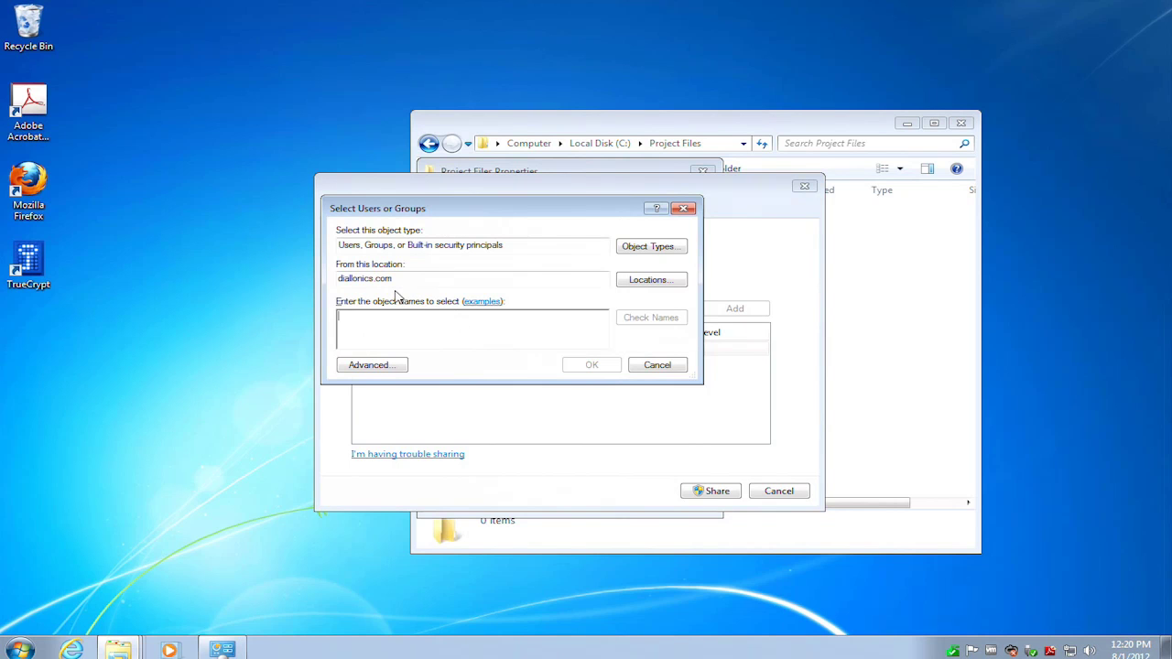
left_click(379, 364)
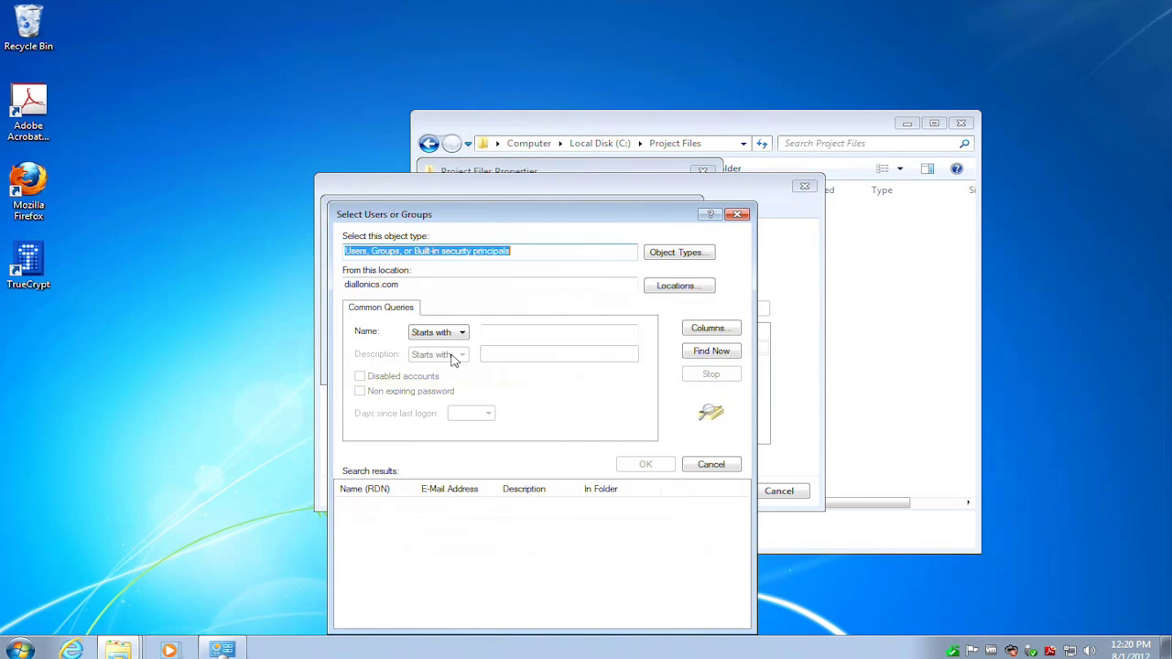
left_click(716, 355)
left_click_drag(589, 215, 603, 71)
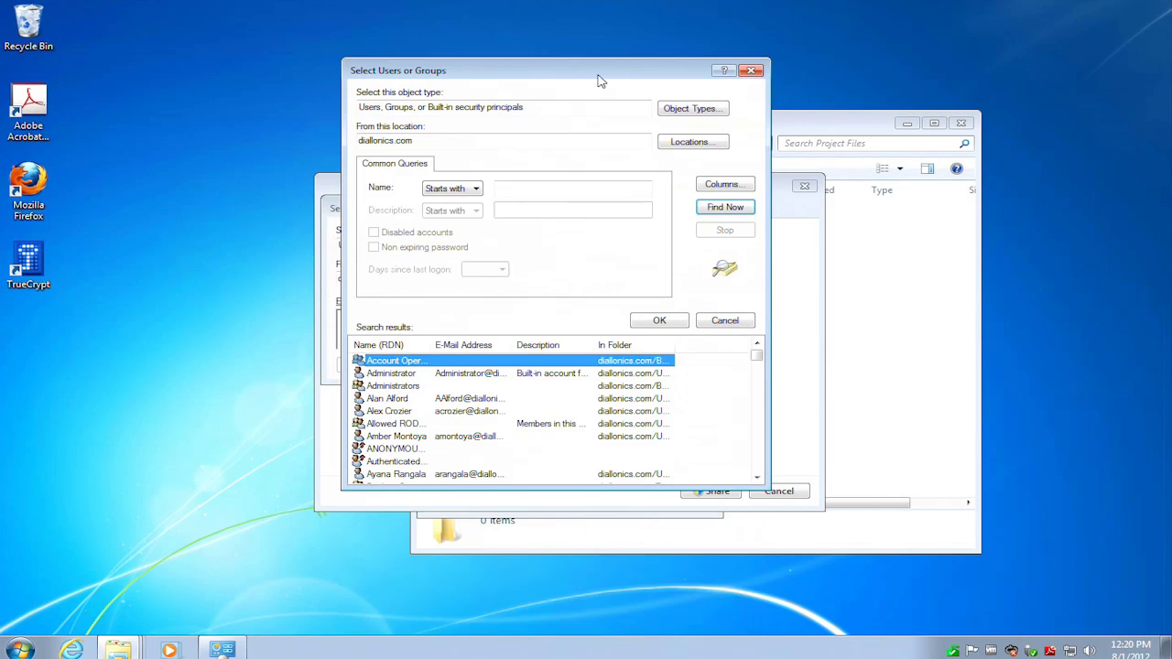
left_click_drag(430, 344, 492, 344)
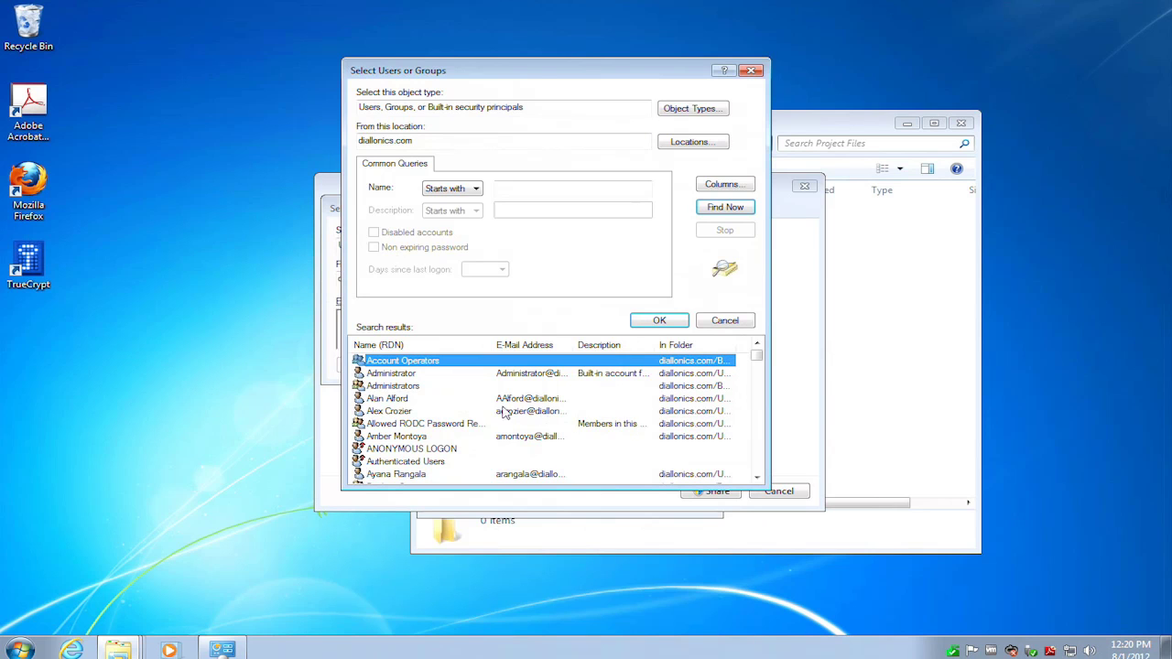
left_click(750, 71)
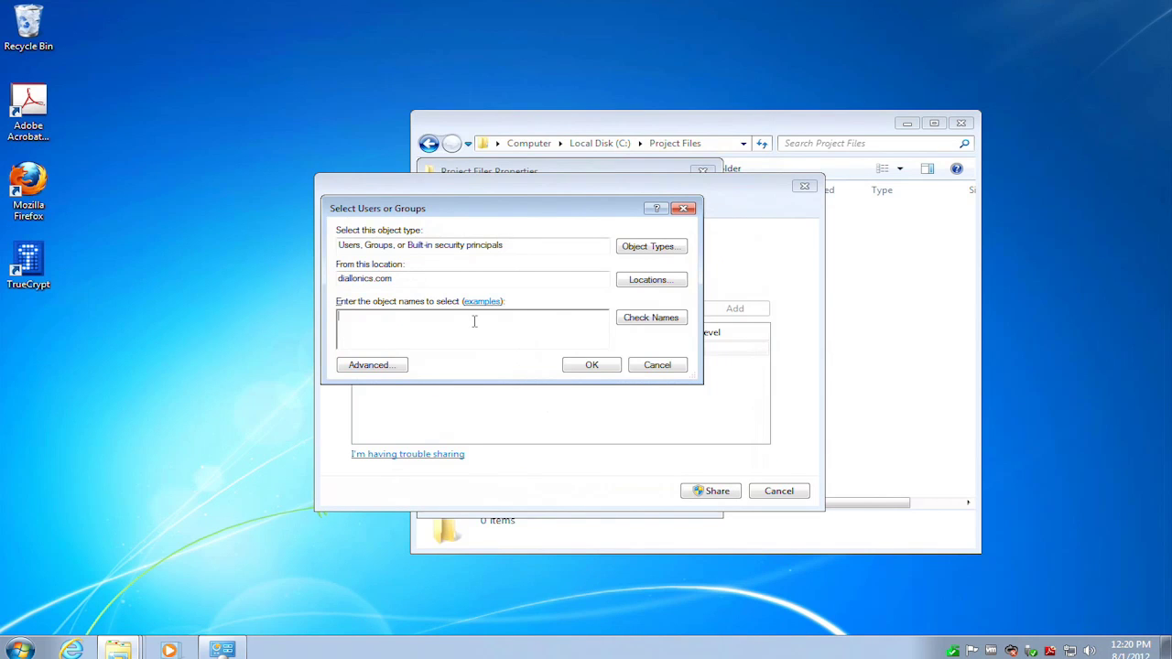
left_click(646, 317)
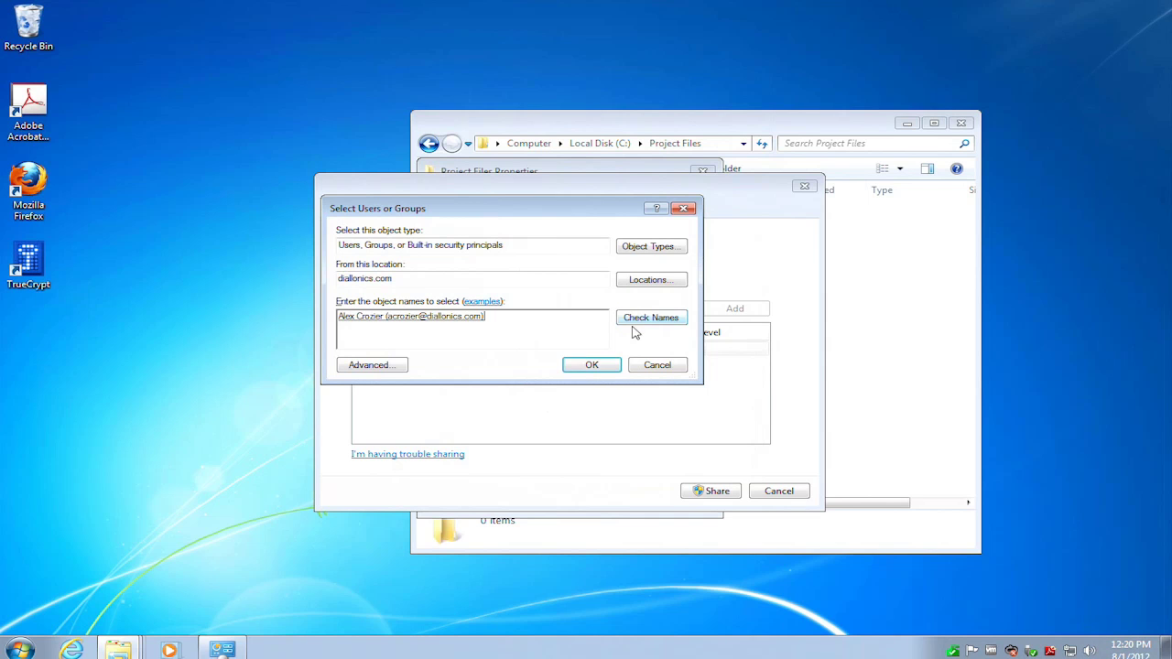
left_click(588, 366)
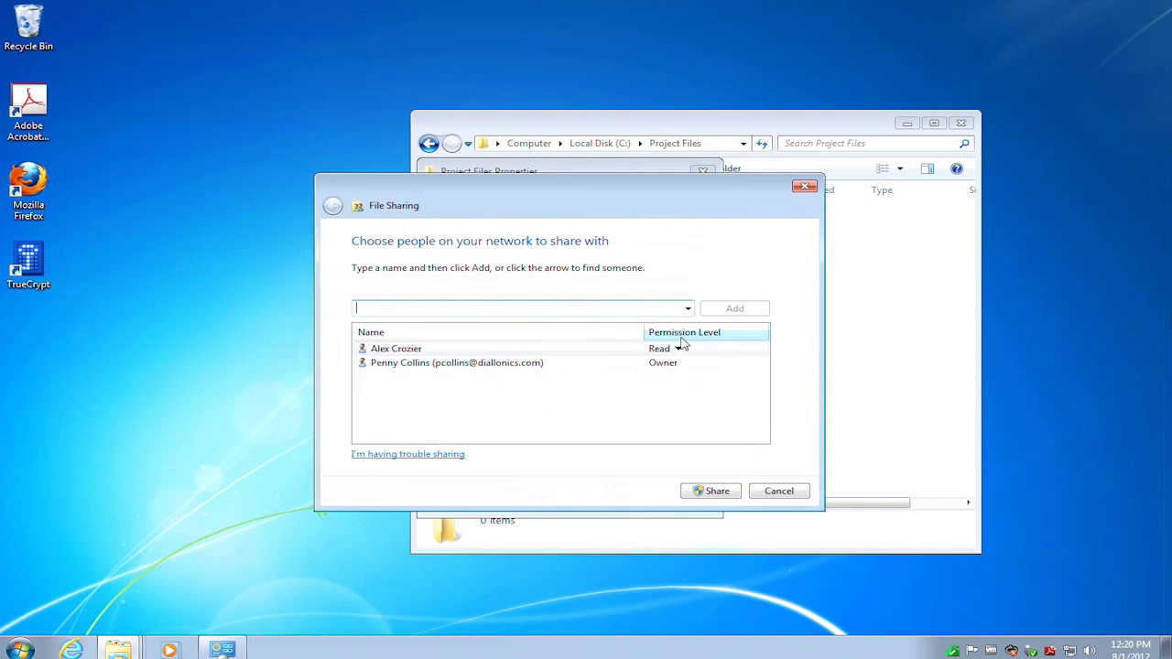
Add a third domain user to the sharing list and give them Read/Write permission
type("a")
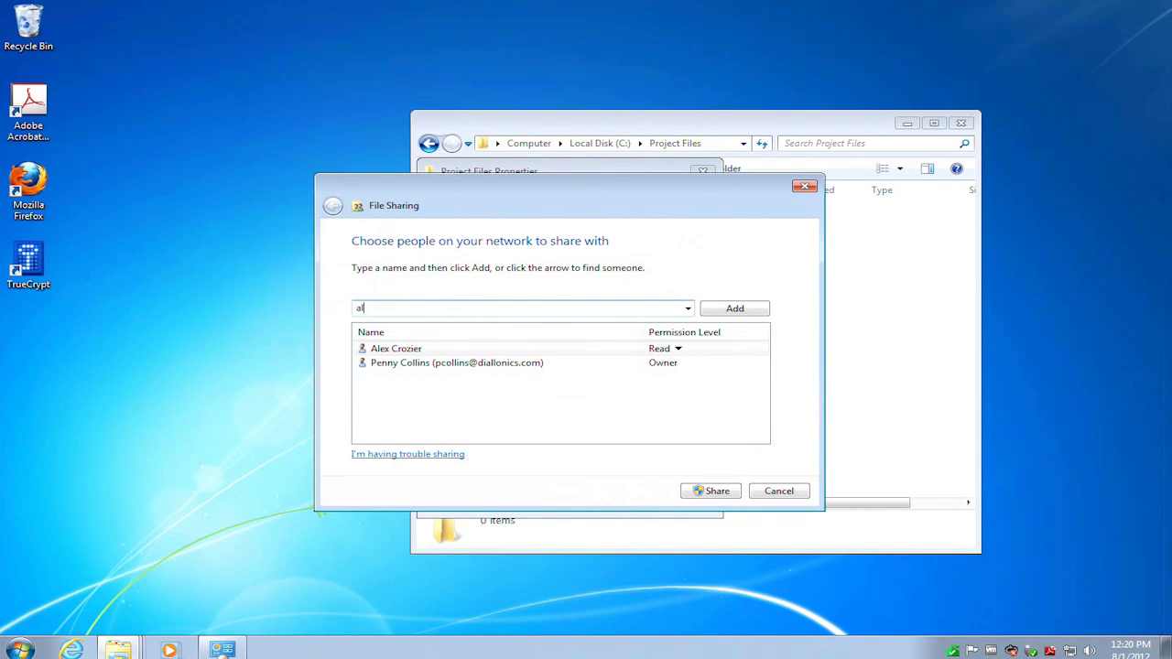
type("lan")
key("Return")
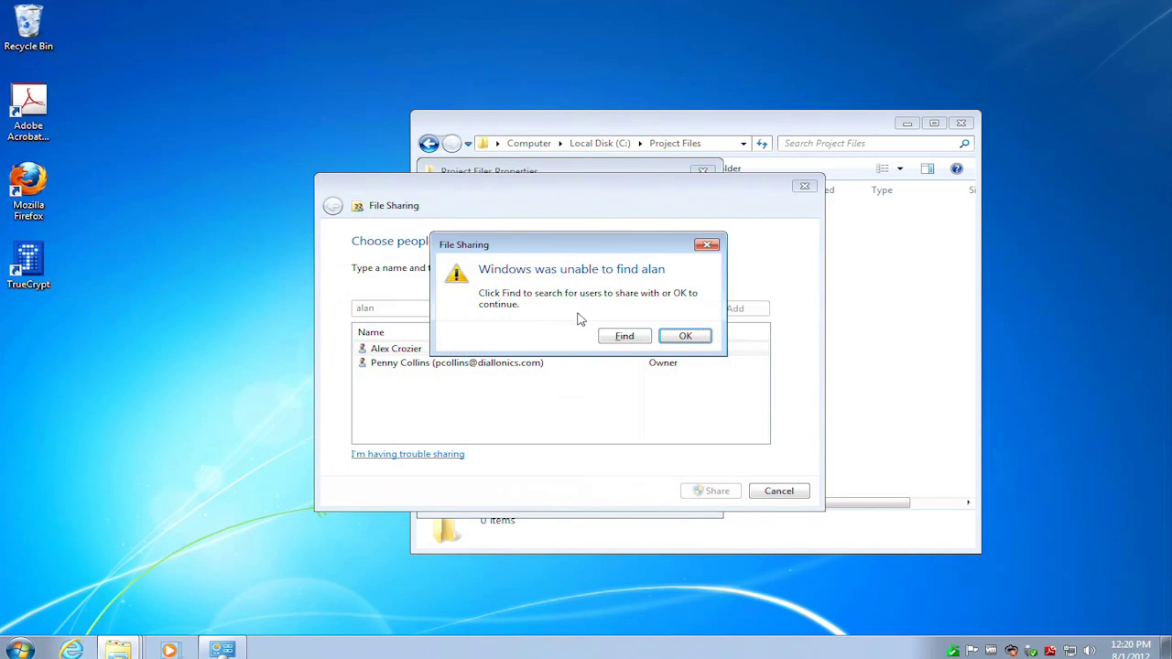
left_click(625, 336)
type("alan")
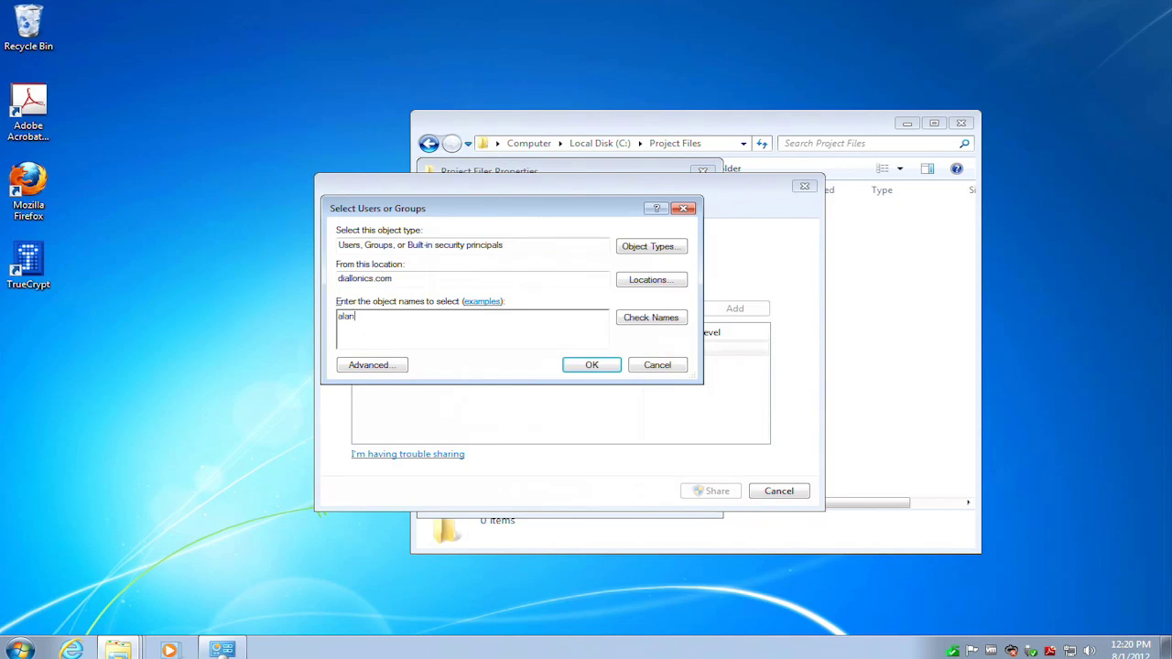
key("Return")
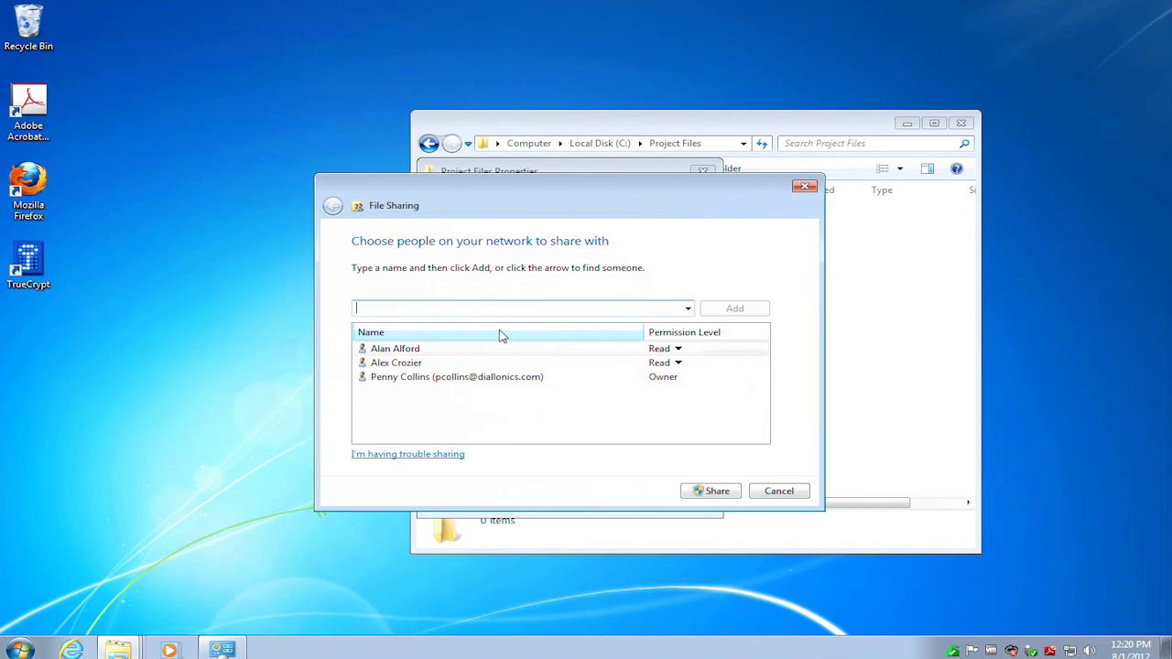
left_click(678, 349)
left_click(746, 377)
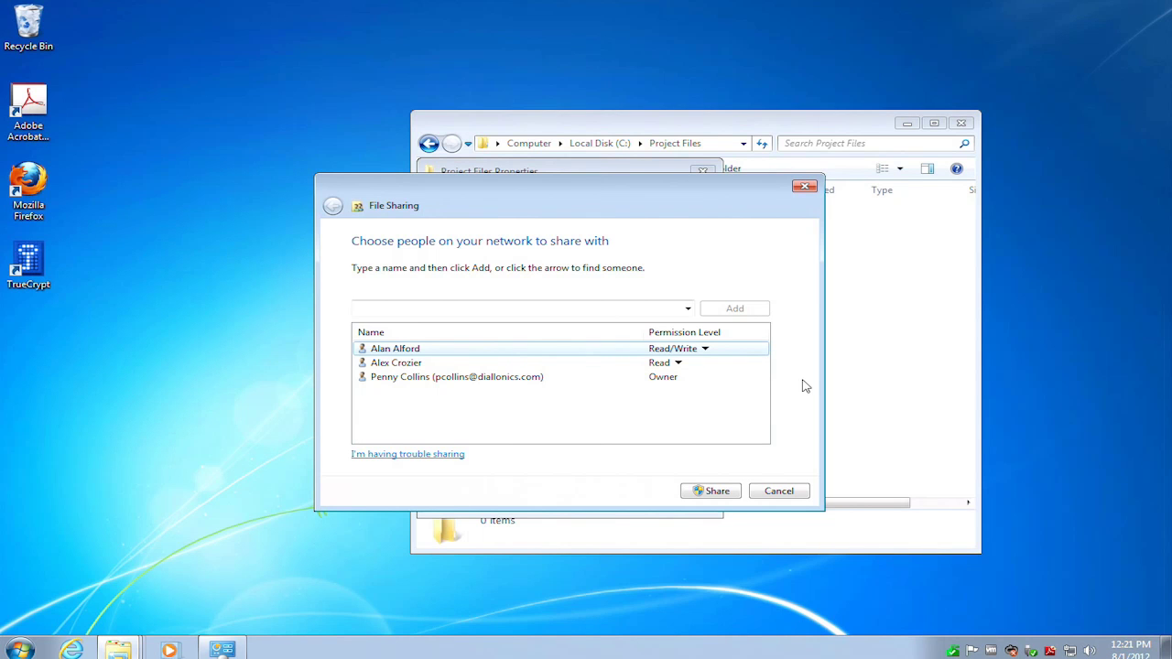
Discard the pending user share and share Project Files with Everyone at Read/Write
left_click(778, 492)
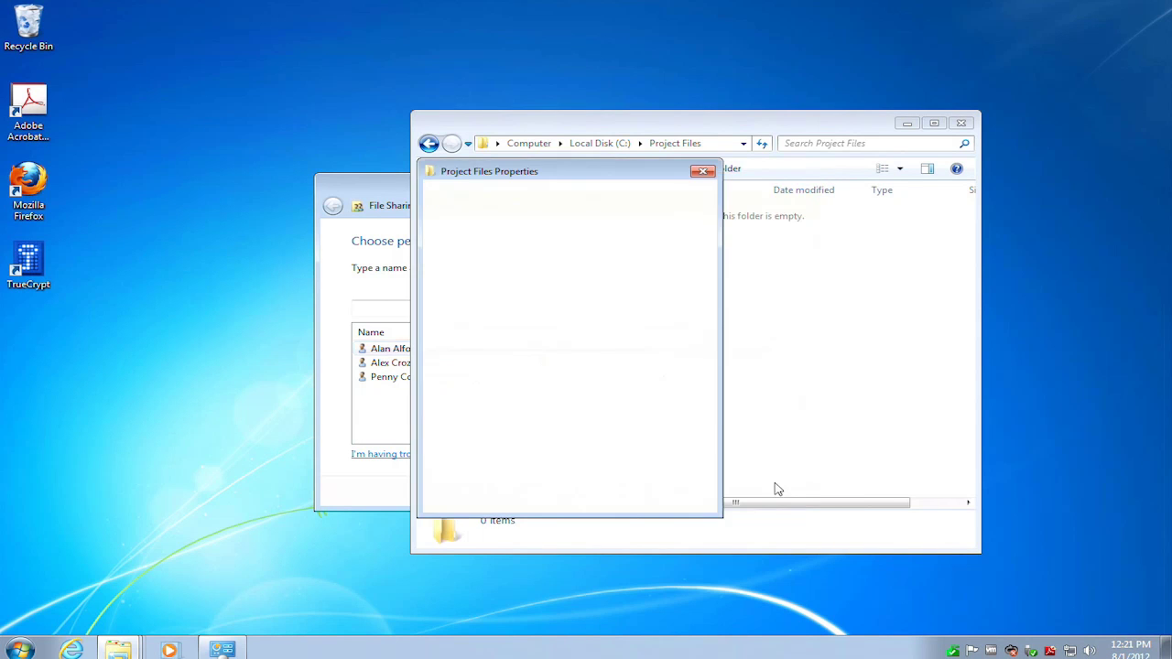
left_click(492, 295)
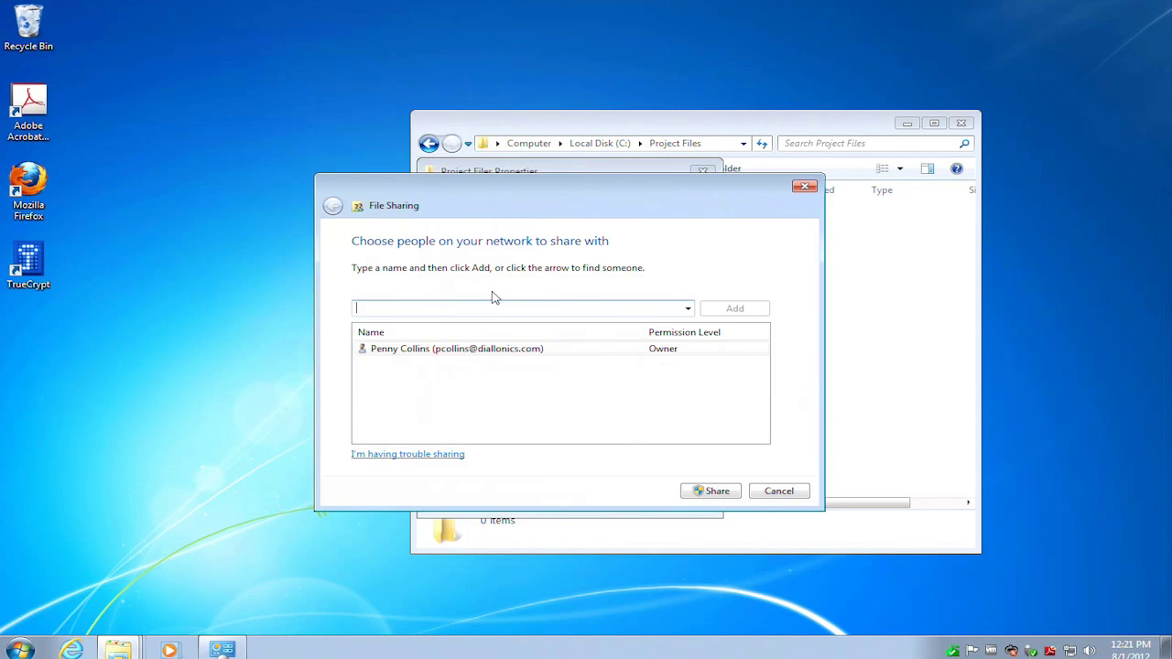
left_click(688, 310)
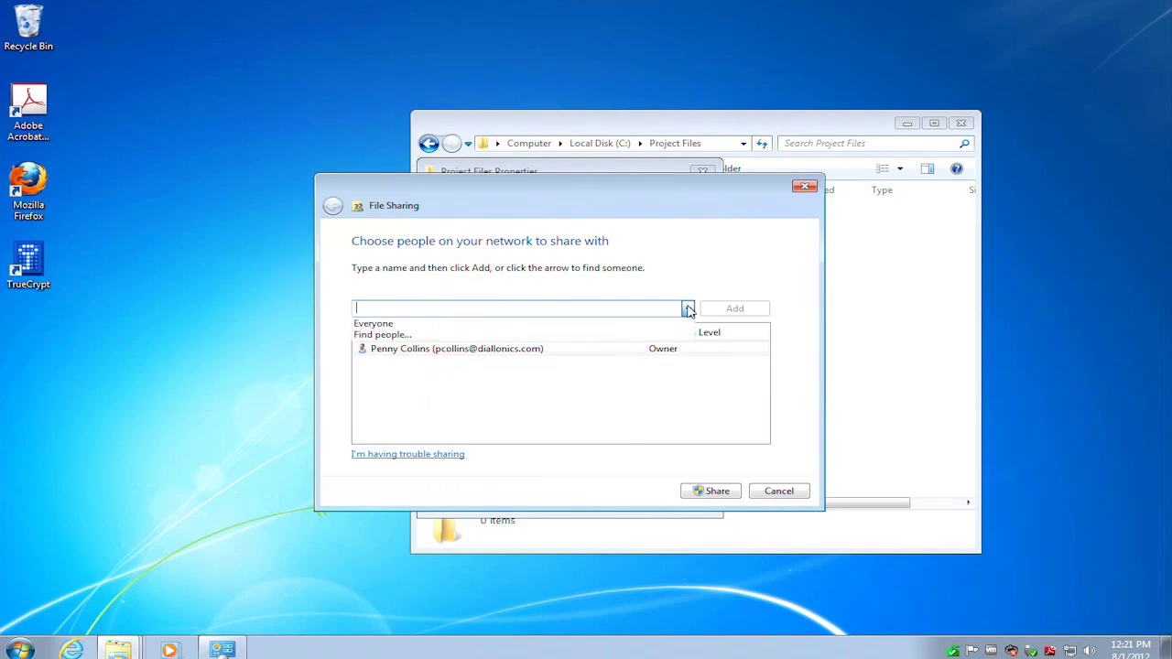
left_click(496, 325)
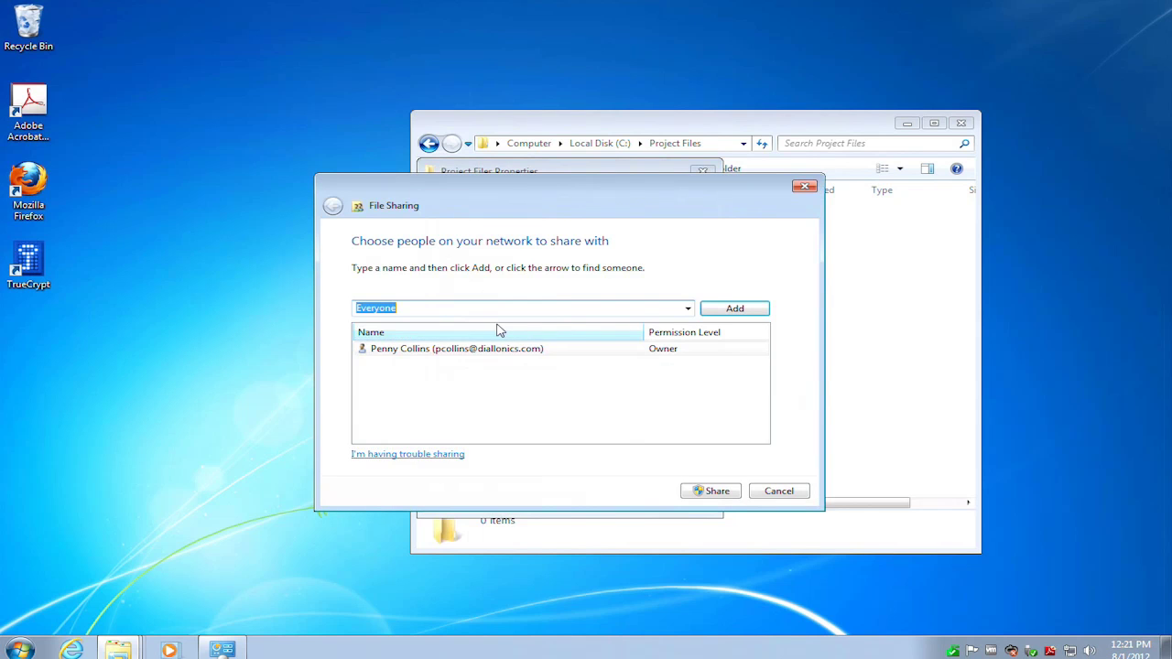
left_click(716, 311)
left_click(678, 349)
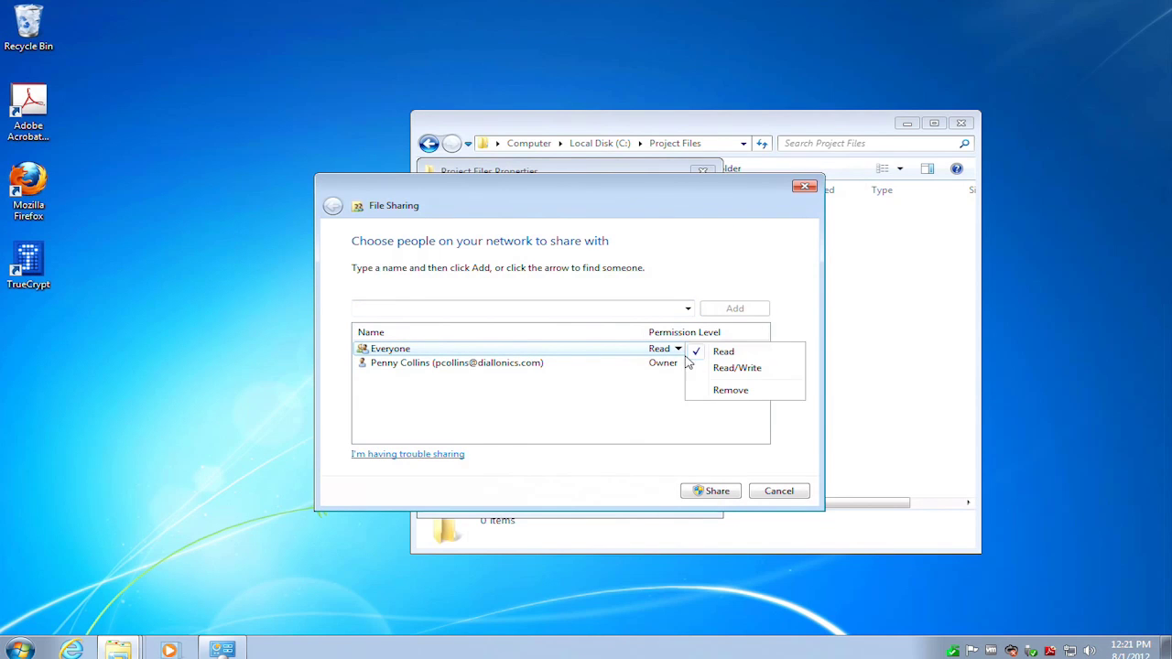
left_click(722, 367)
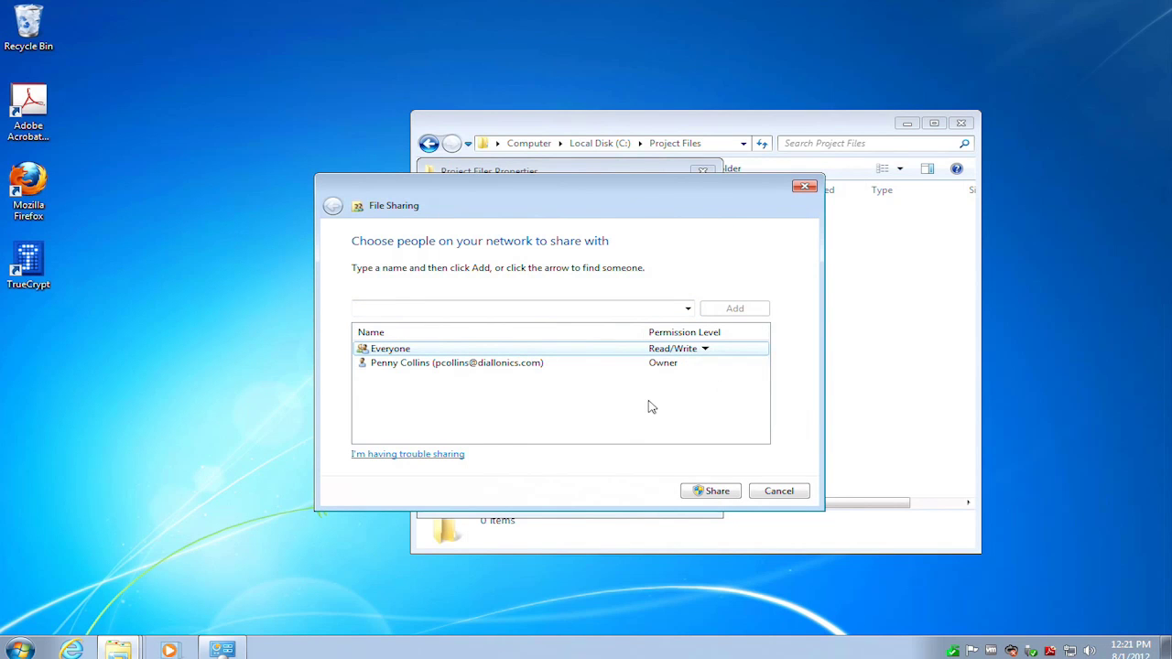
left_click(718, 491)
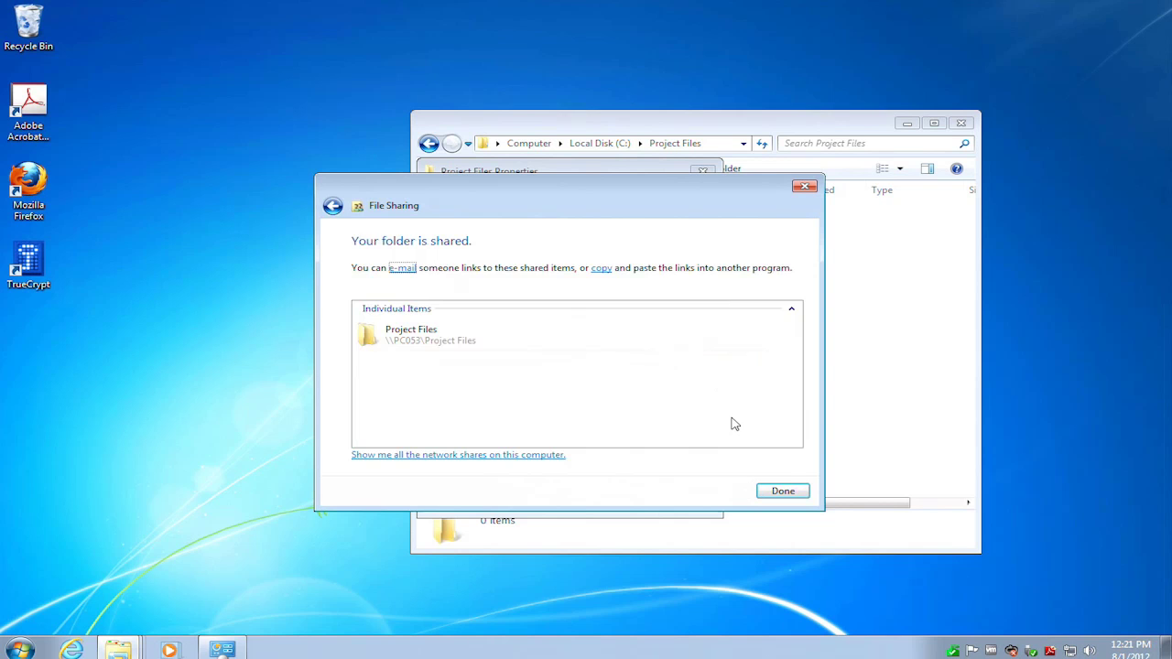
Close the sharing confirmation and view Project Files security, where Everyone has Full control
left_click(780, 491)
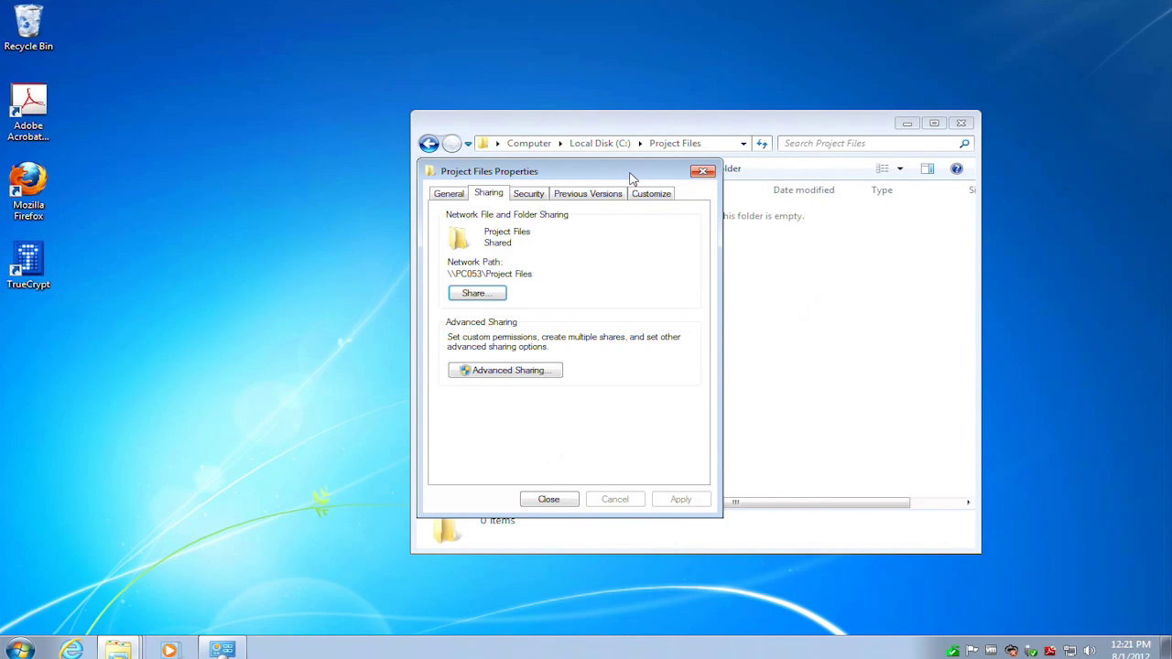
left_click_drag(626, 177, 445, 180)
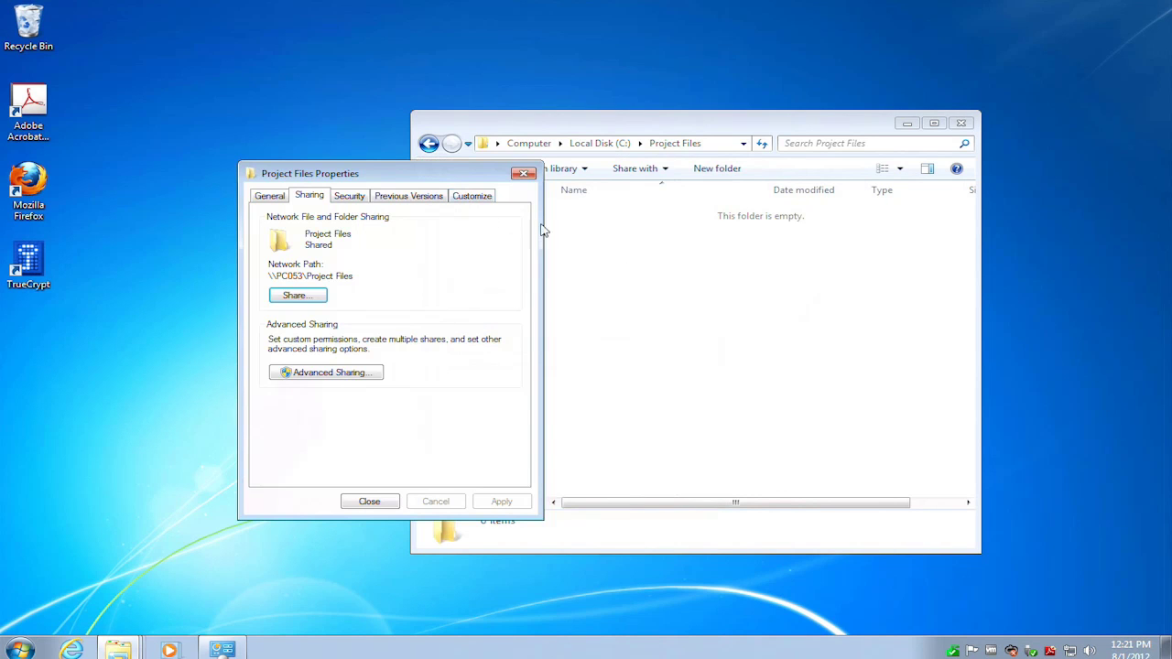
left_click(353, 199)
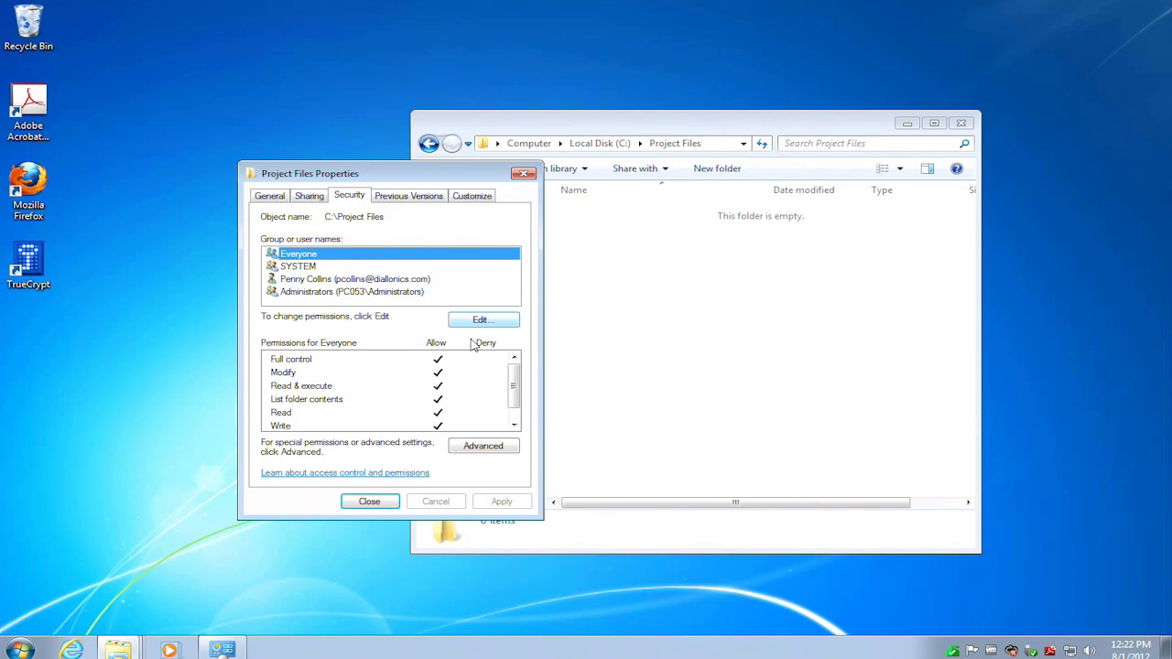
Untick Full control, Modify and Write for Everyone and apply the change
left_click(484, 320)
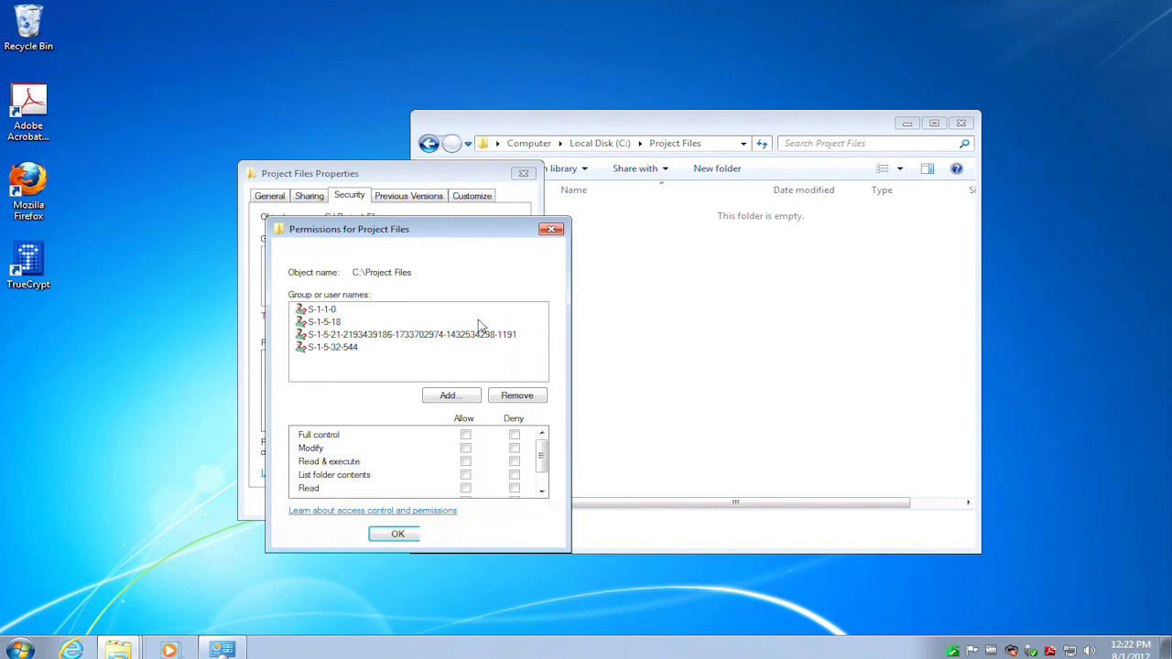
left_click(465, 434)
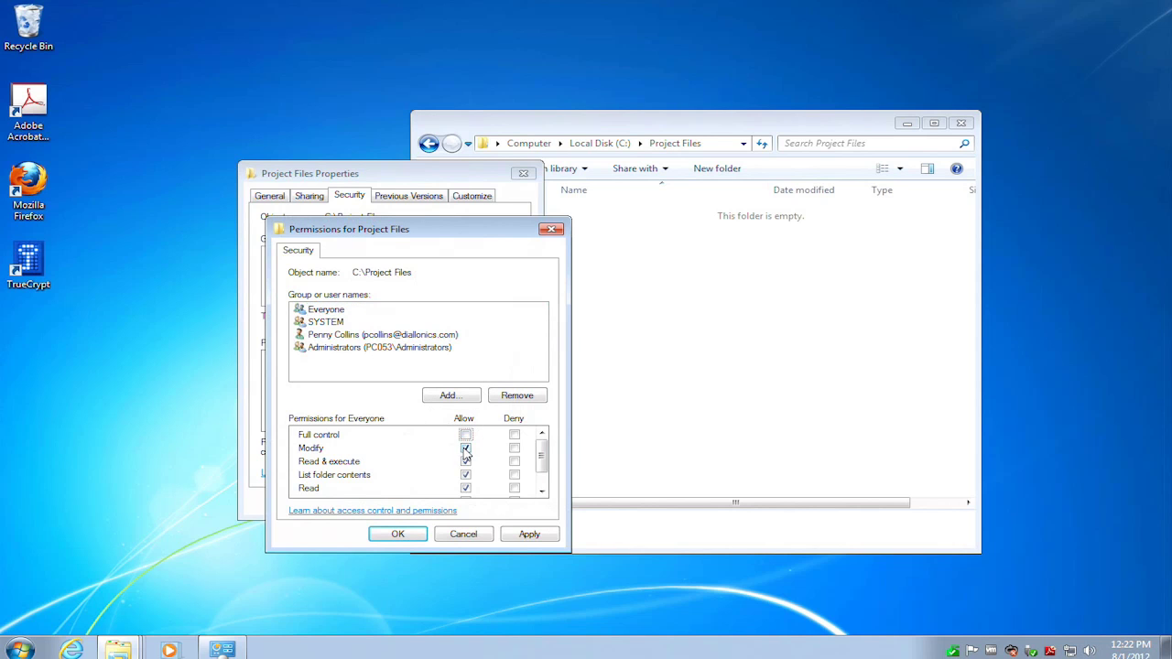
left_click(465, 448)
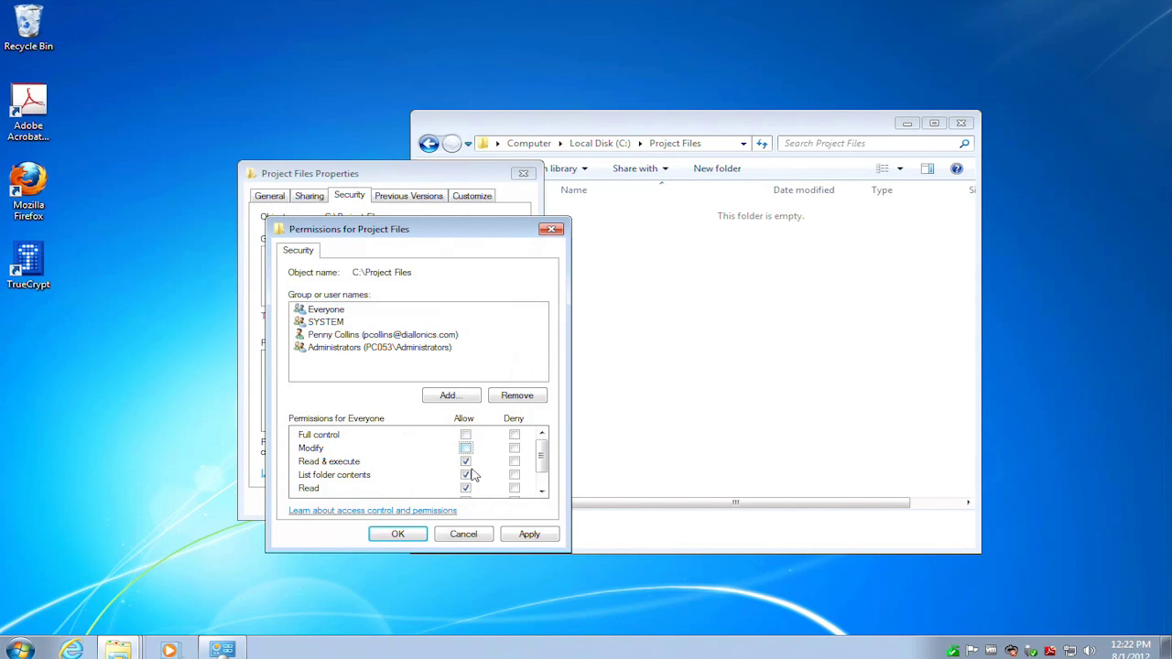
left_click(543, 491)
left_click(542, 492)
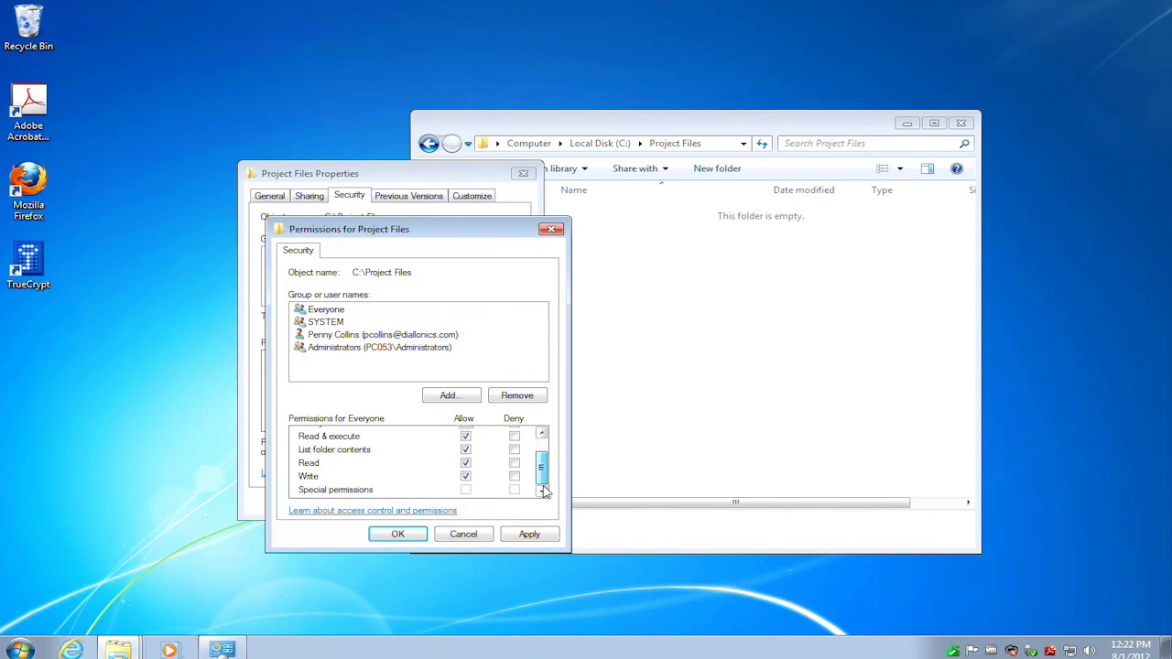
left_click(465, 476)
left_click_drag(540, 479, 541, 448)
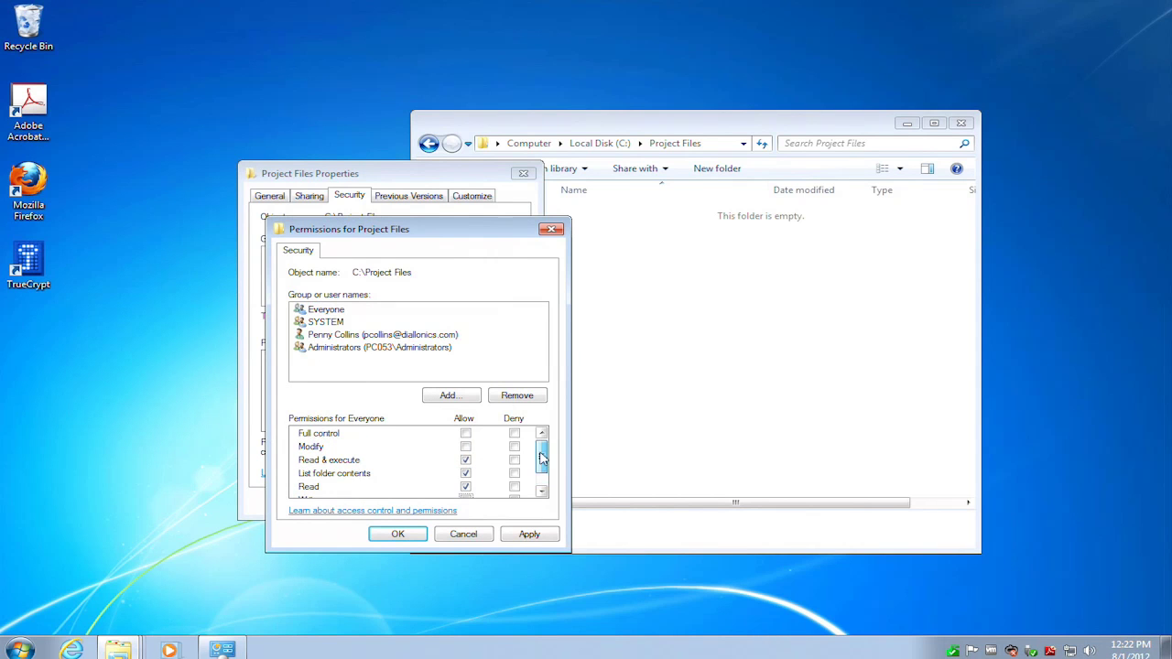
left_click(527, 534)
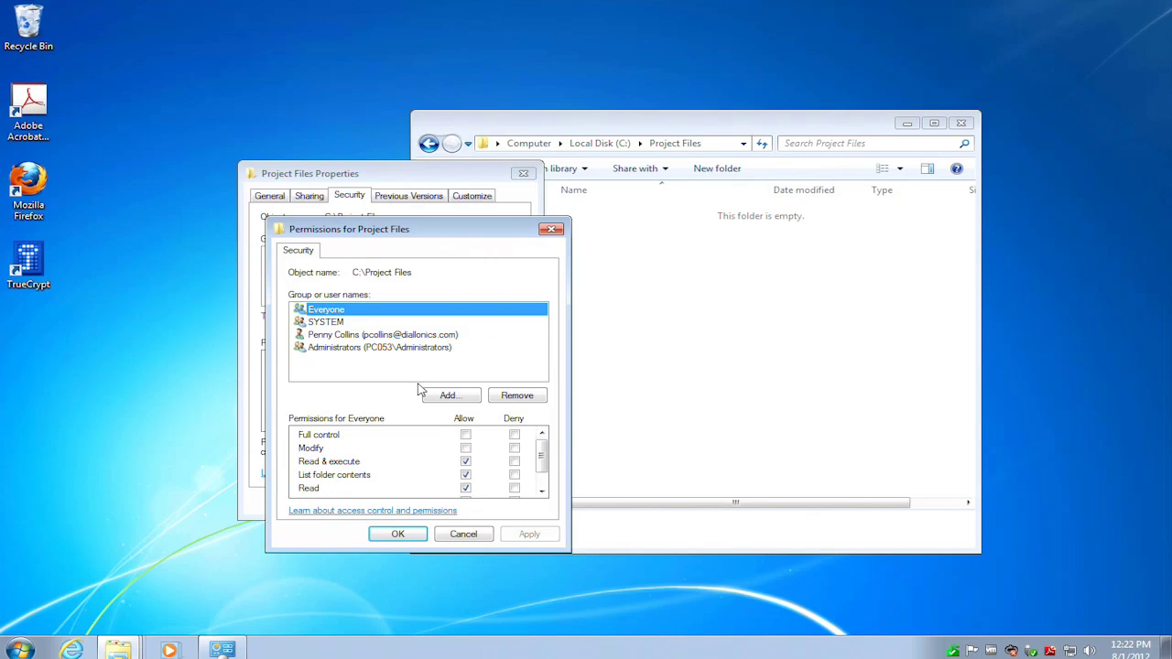
Review the permissions of SYSTEM, the folder owner and Administrators
left_click(337, 322)
left_click(348, 337)
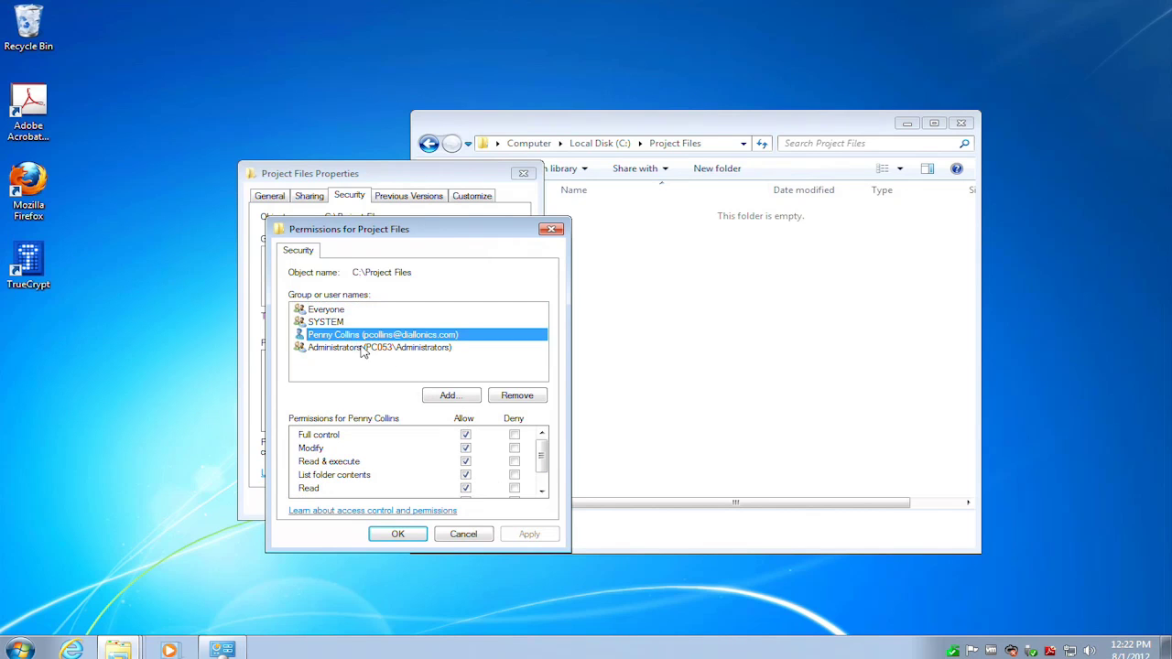
left_click(410, 348)
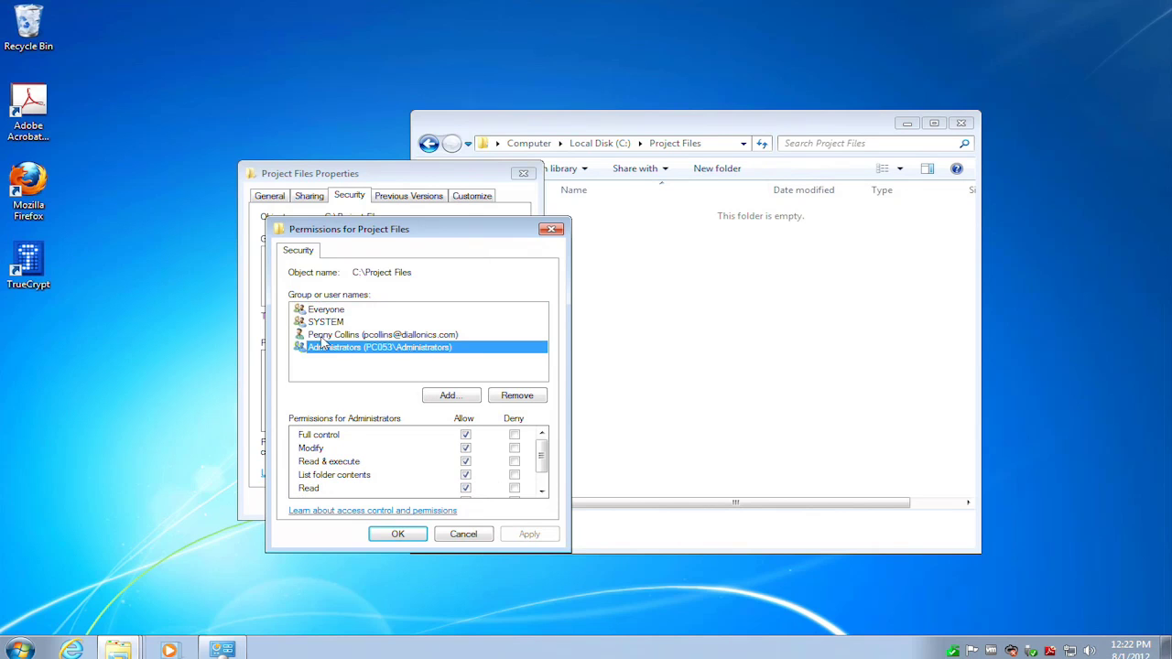
Add two domain users to the Project Files permissions list
left_click(451, 396)
type("alan")
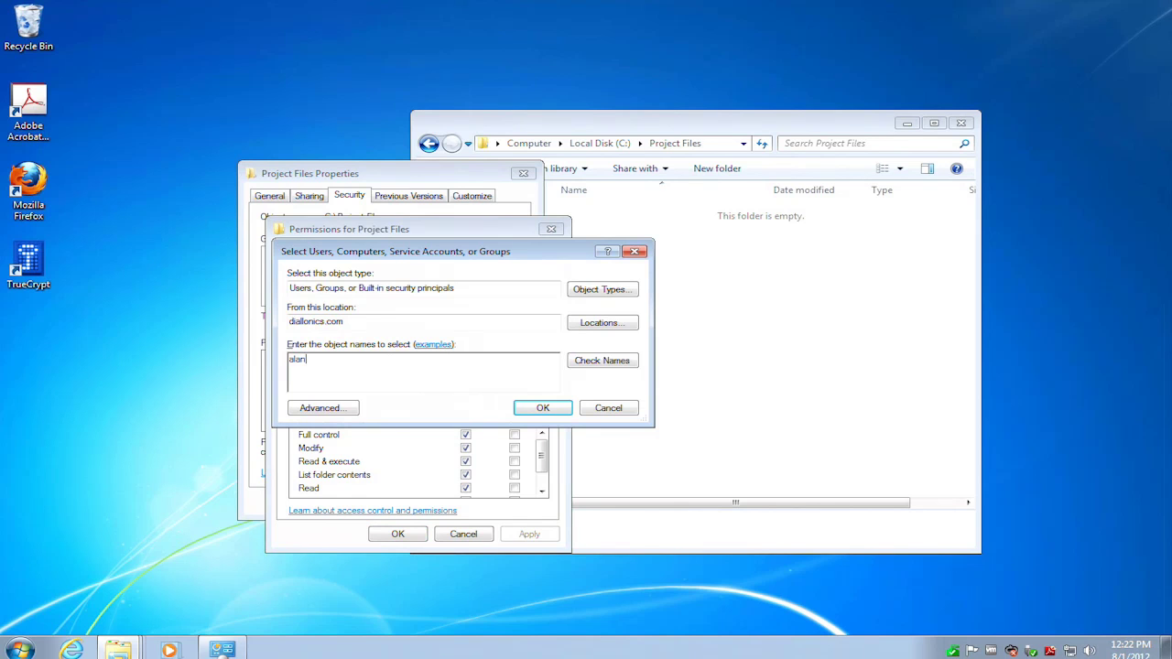
key("Return")
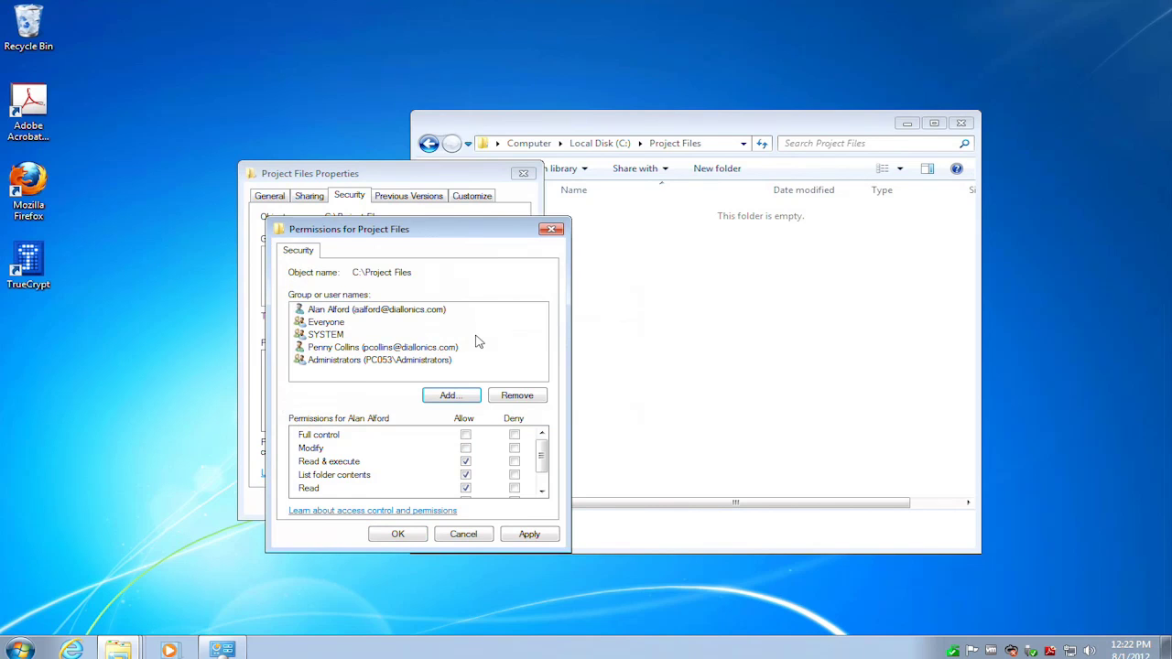
left_click(454, 395)
type("a;e")
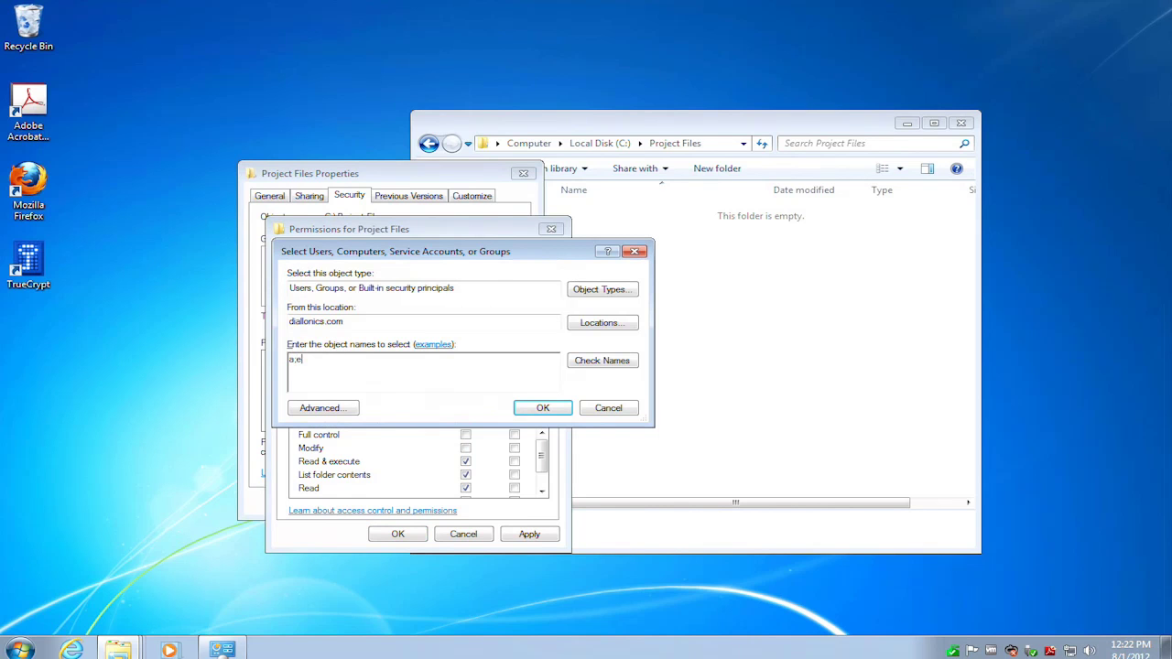
key("BackSpace")
key("BackSpace")
type("lex")
key("Return")
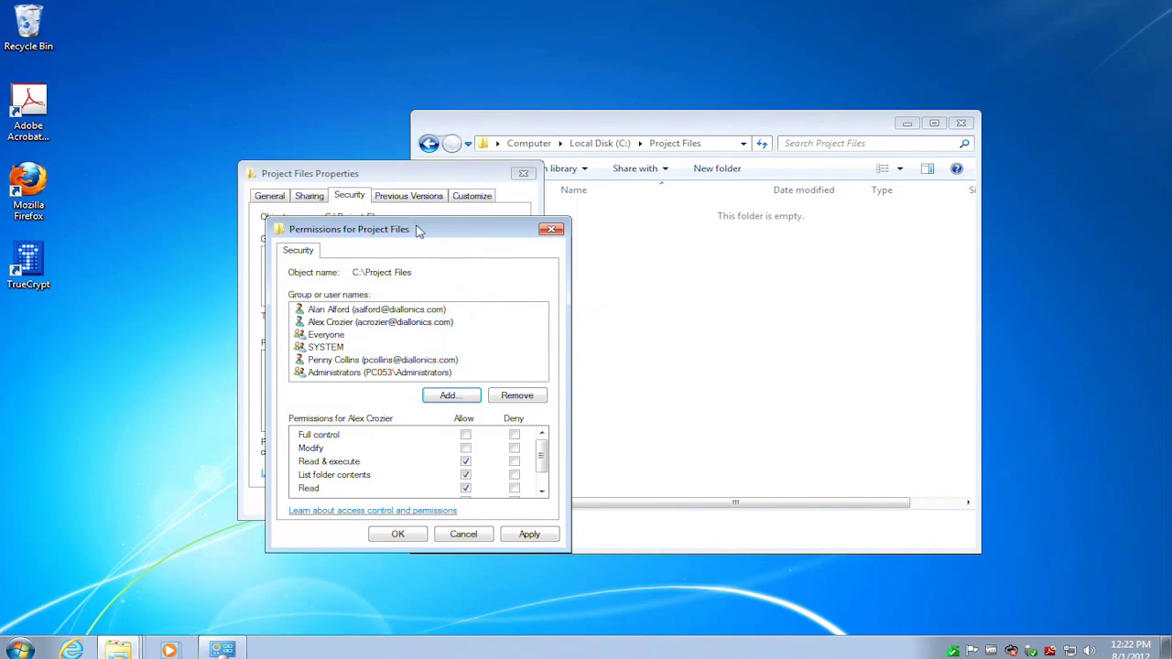
Give the first added user Full control; remove Full control and Modify from the second
left_click_drag(418, 230, 617, 199)
left_click(529, 280)
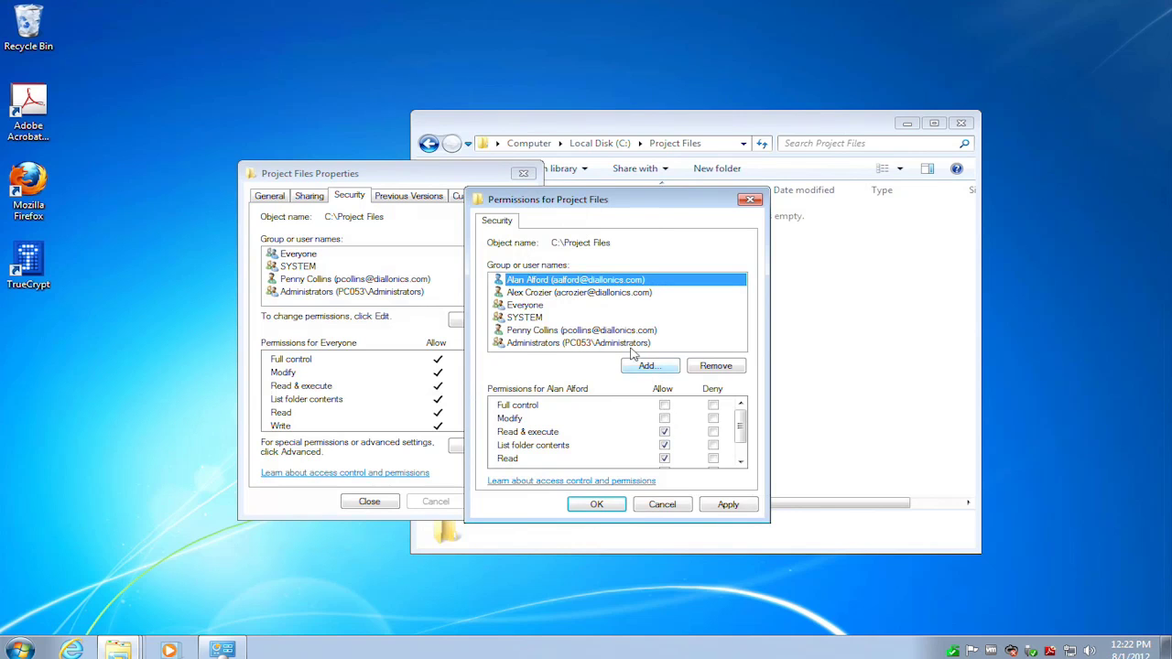
left_click(664, 405)
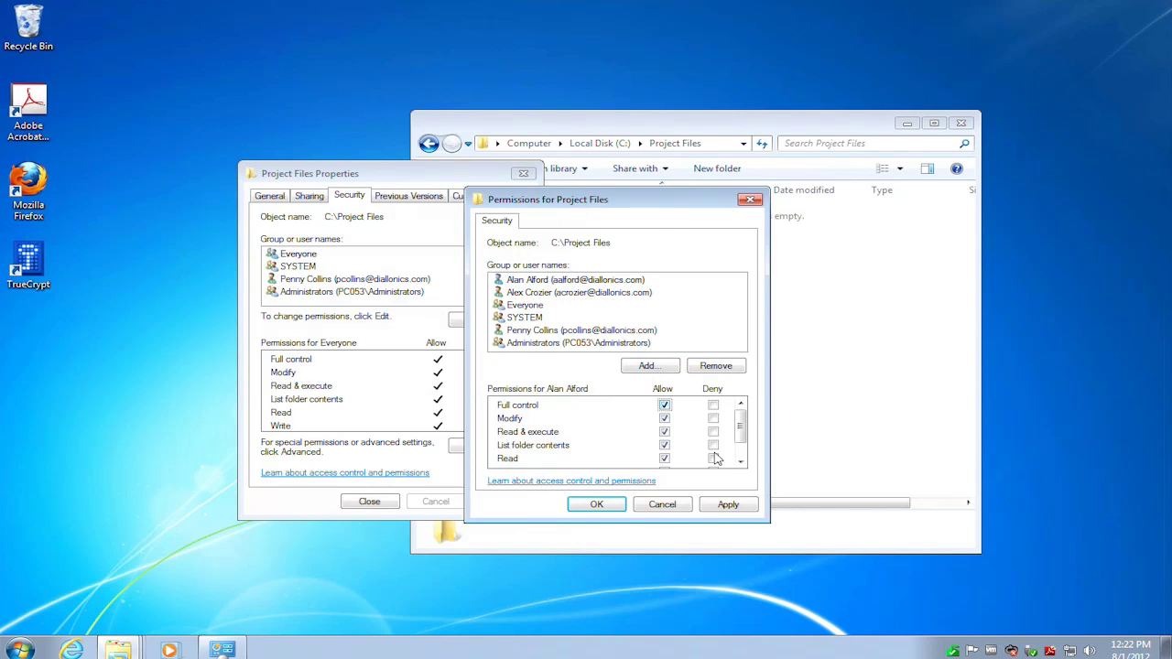
left_click(573, 293)
left_click(664, 406)
left_click(665, 405)
left_click(664, 418)
scroll(738, 459, "down", 1)
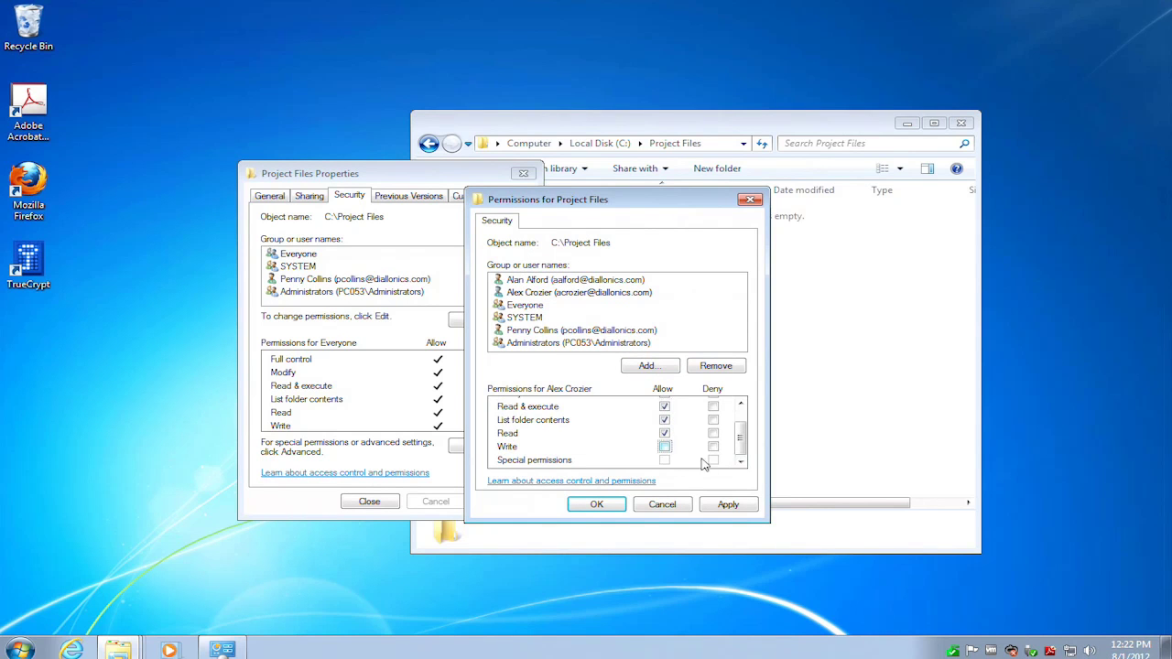
left_click(617, 505)
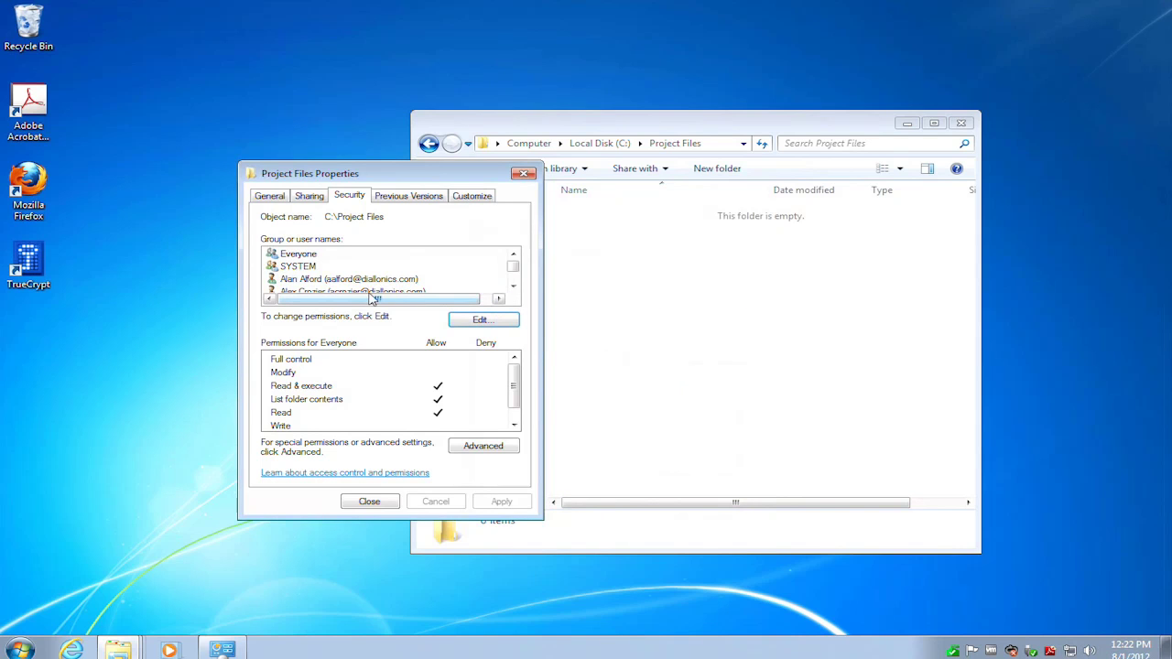
left_click_drag(374, 299, 388, 301)
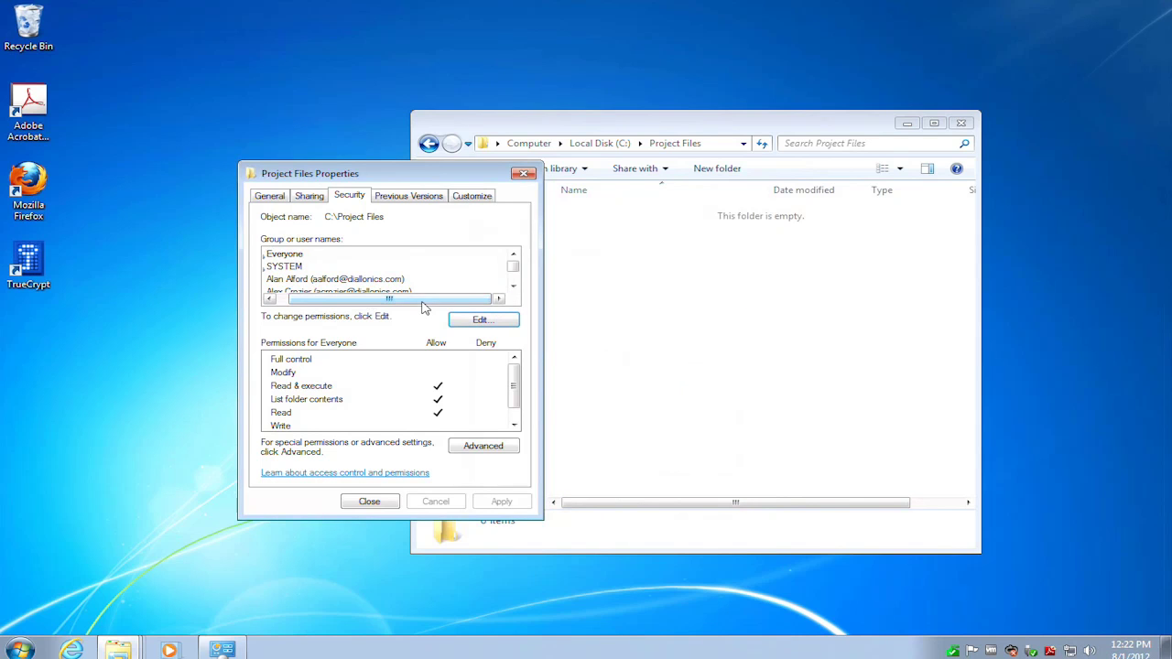
left_click(513, 287)
left_click(513, 288)
left_click(513, 287)
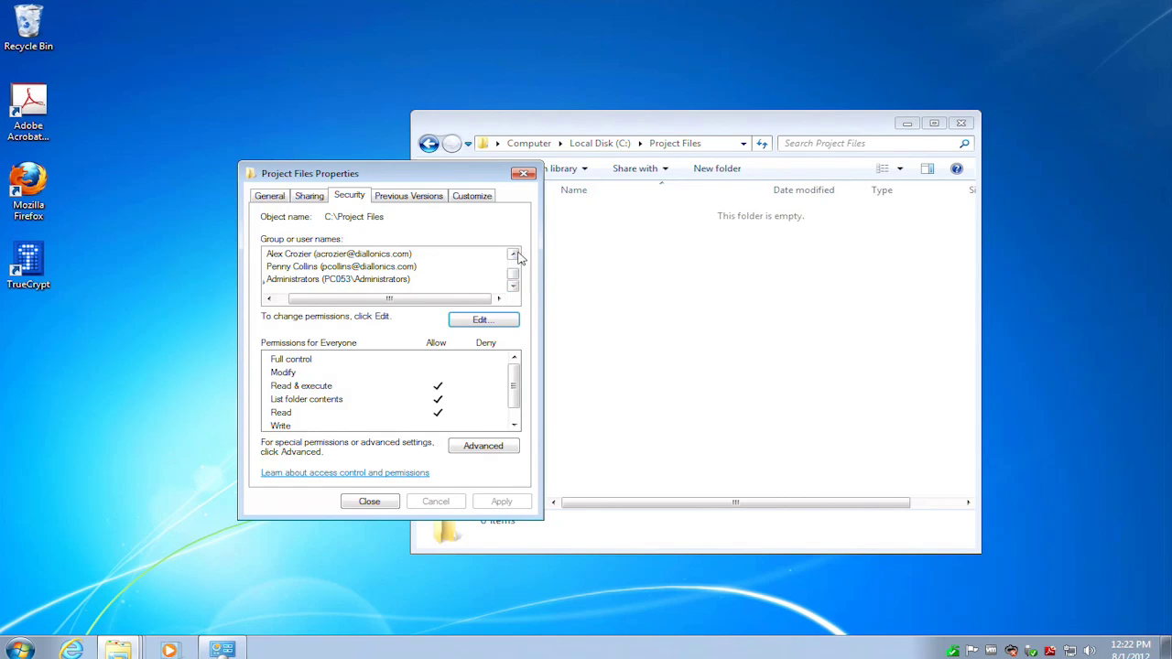
left_click(514, 255)
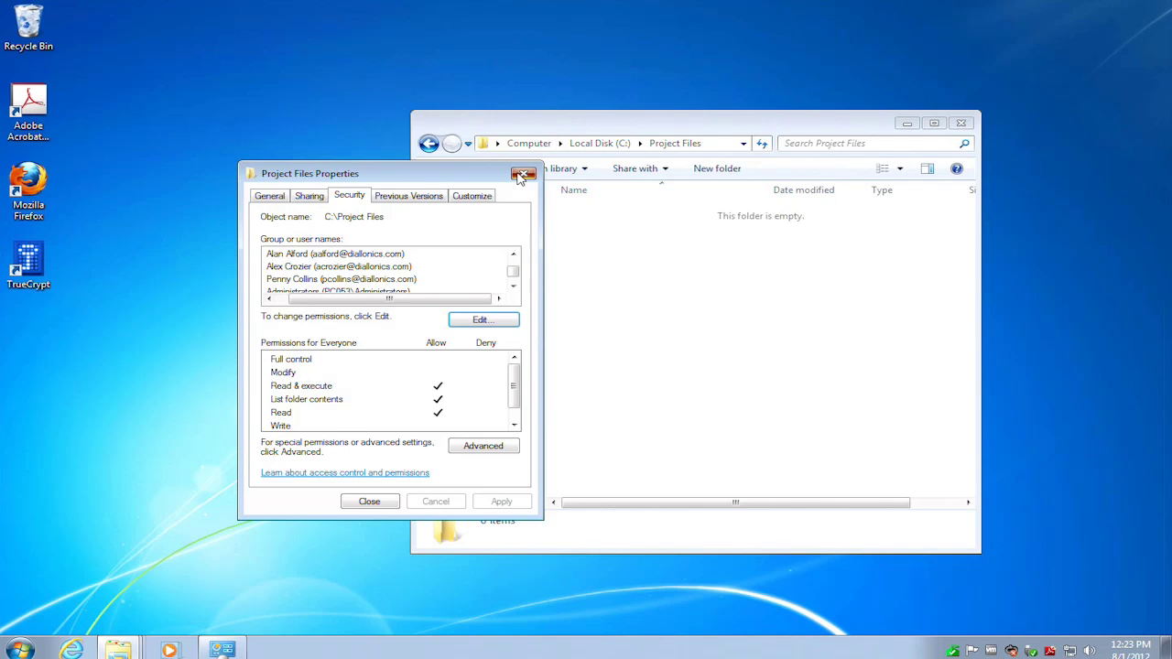
Open a second Computer window and move Application_Whitelisting_Whitepaper_v4 from Documents into Project Files
left_click(382, 502)
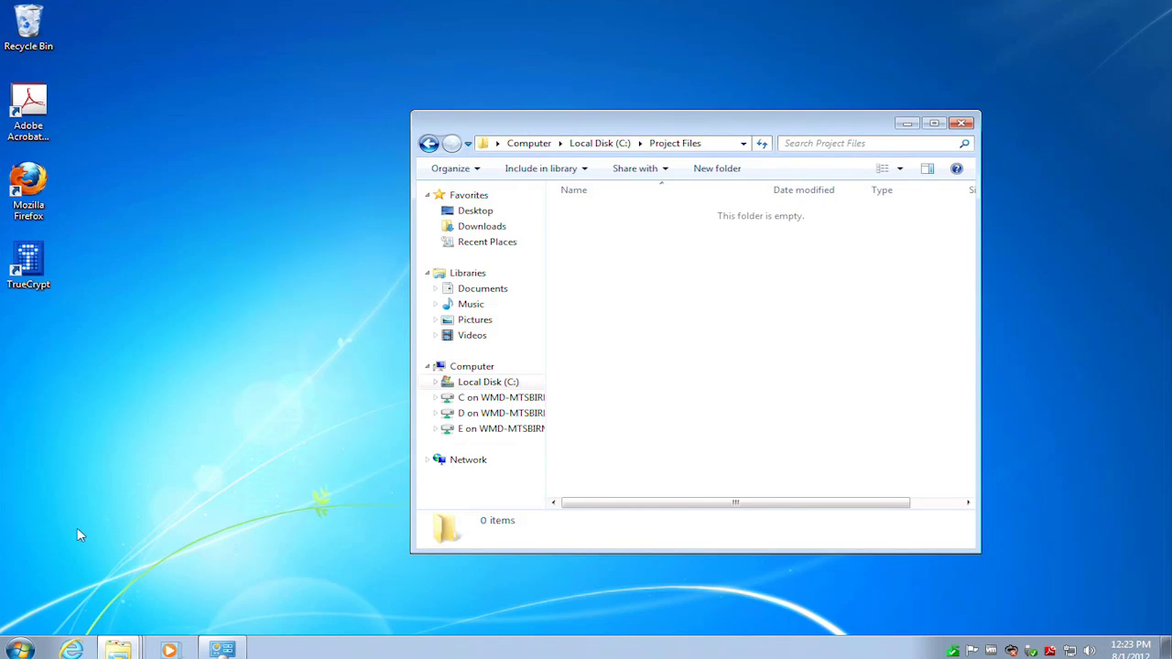
left_click(22, 646)
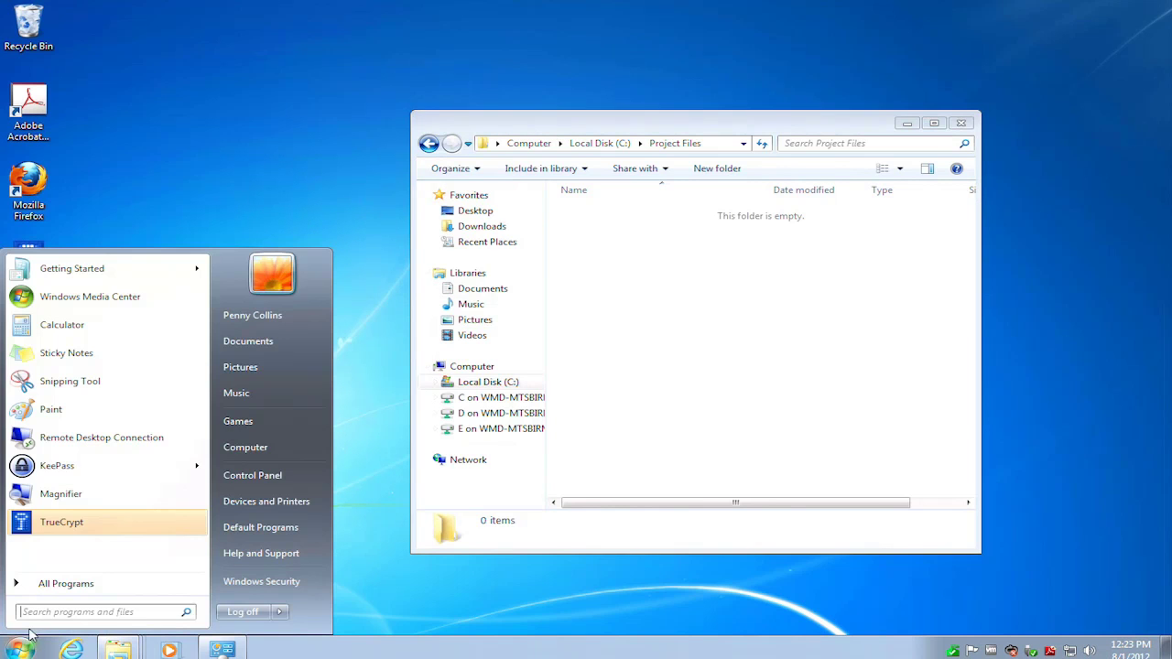
left_click(261, 445)
left_click_drag(556, 151, 168, 251)
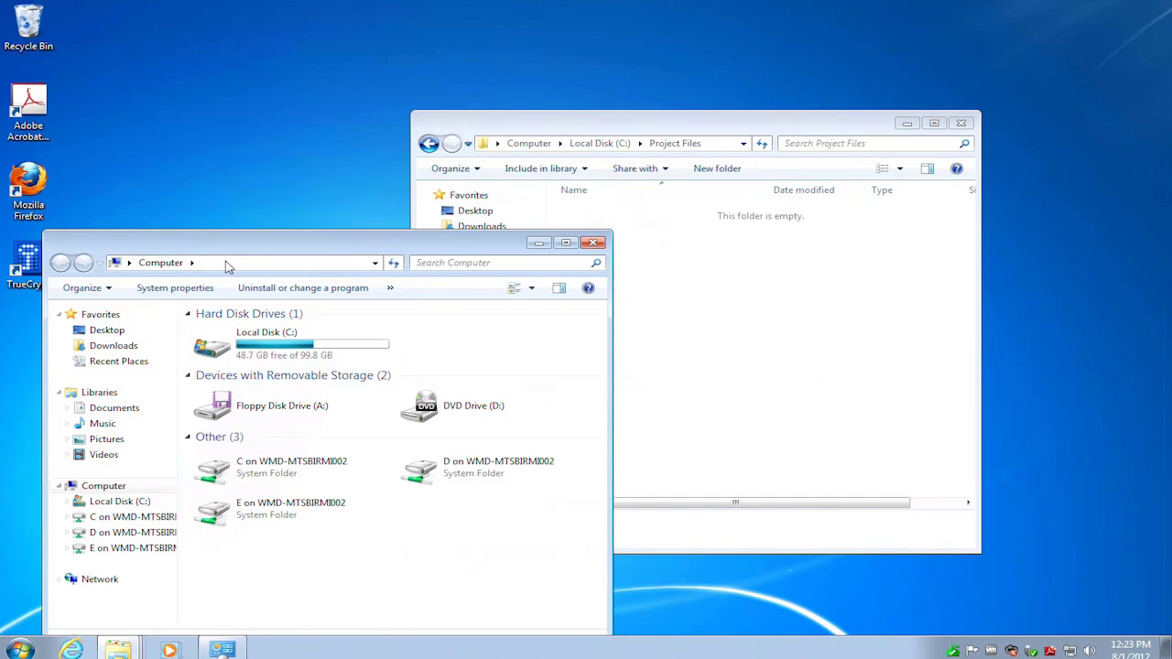
left_click(118, 409)
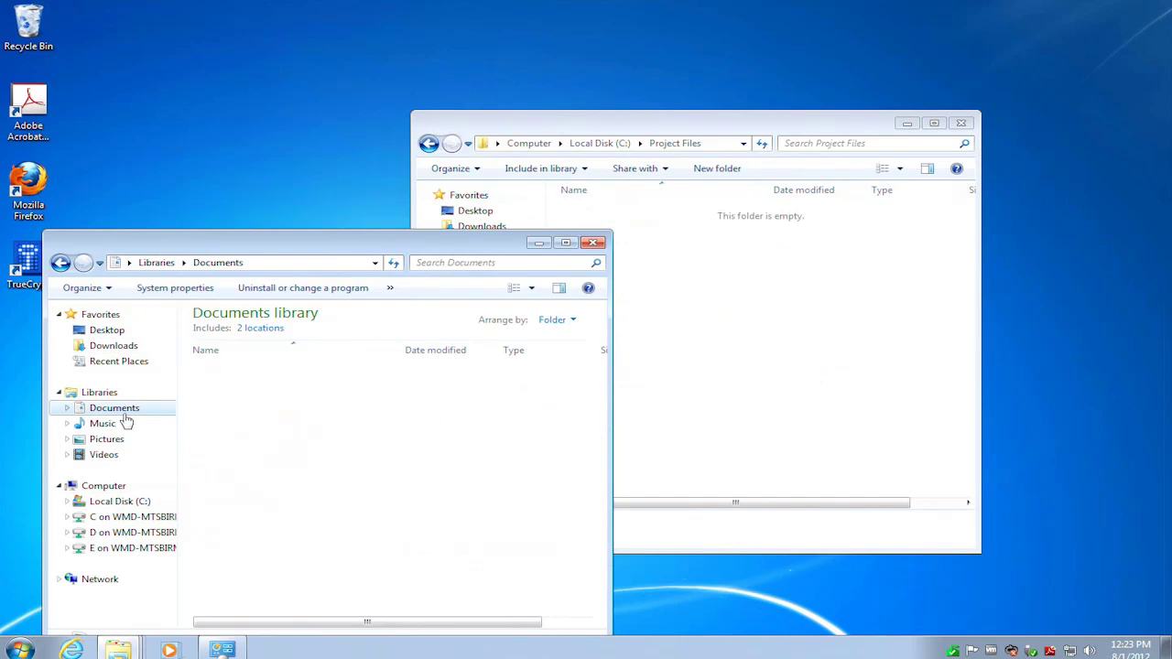
left_click_drag(273, 392, 778, 338)
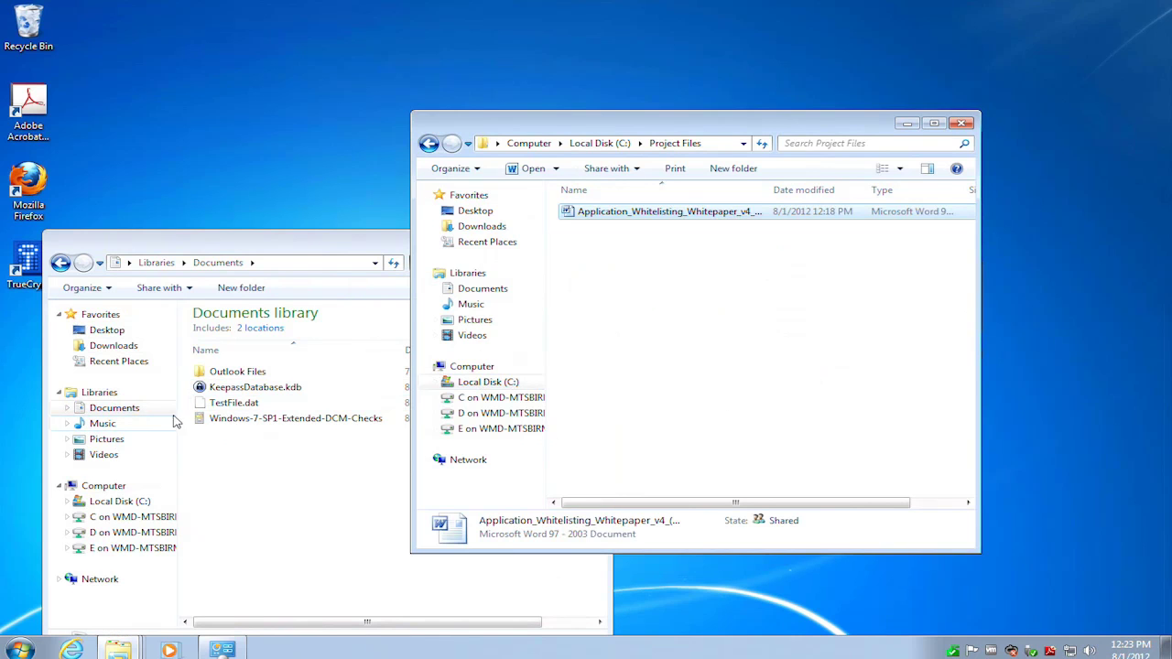
Move the photo JPEG from Pictures into Project Files and hide the Pictures window
left_click(119, 438)
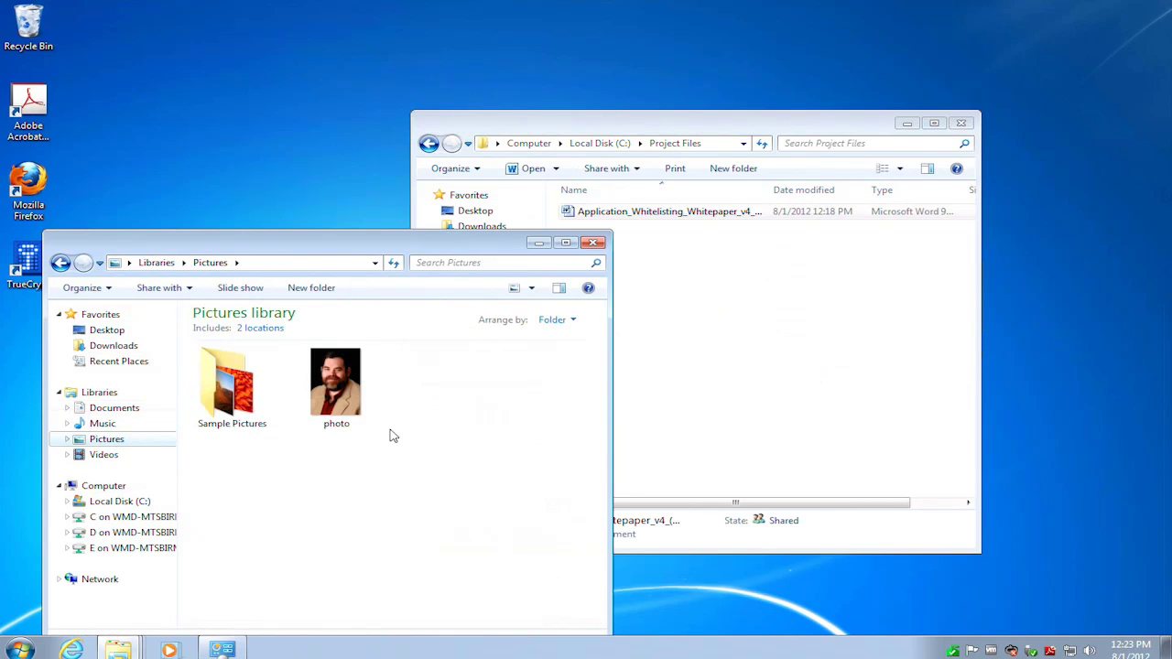
left_click_drag(749, 385, 628, 387)
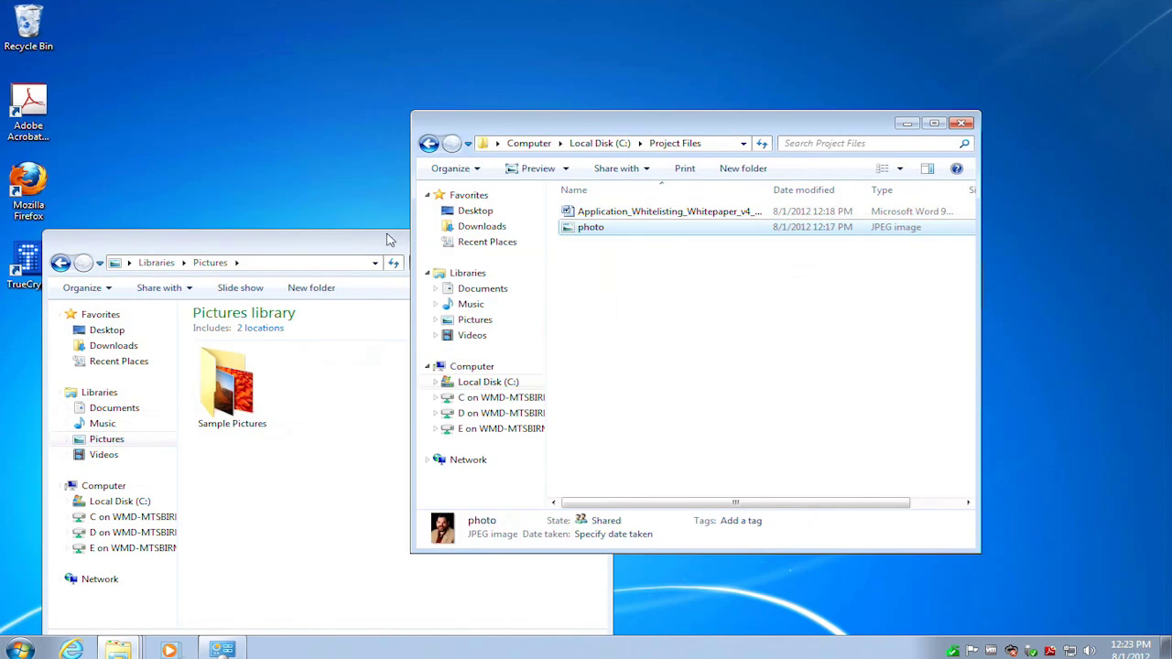
left_click_drag(367, 243, 485, 319)
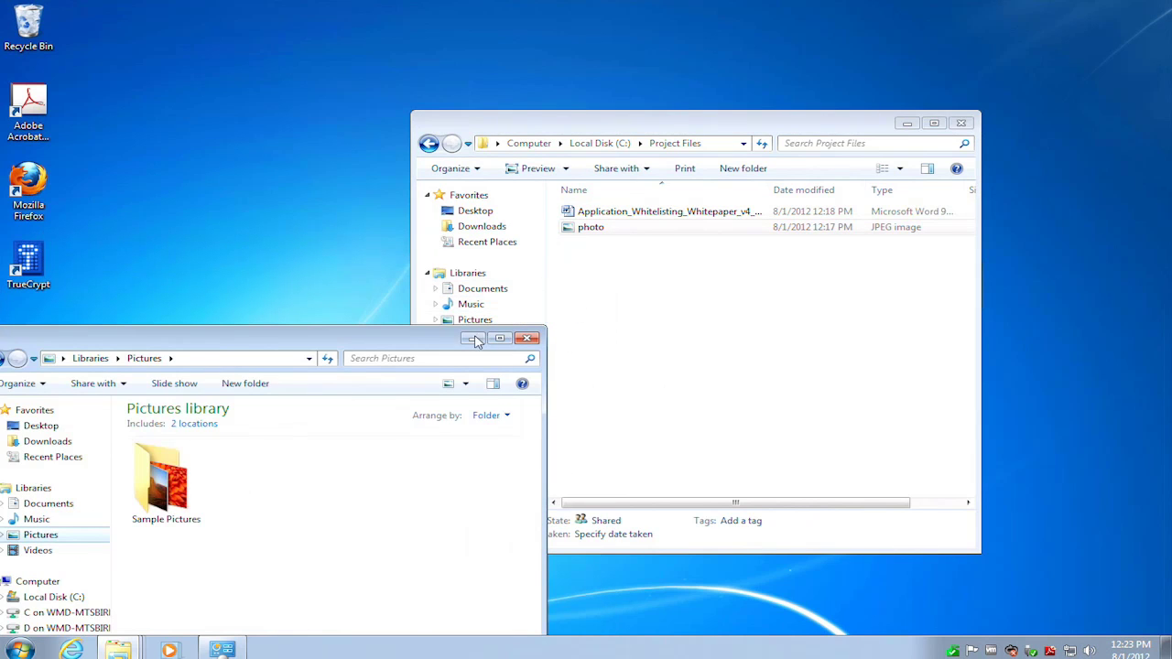
left_click(472, 338)
left_click(707, 350)
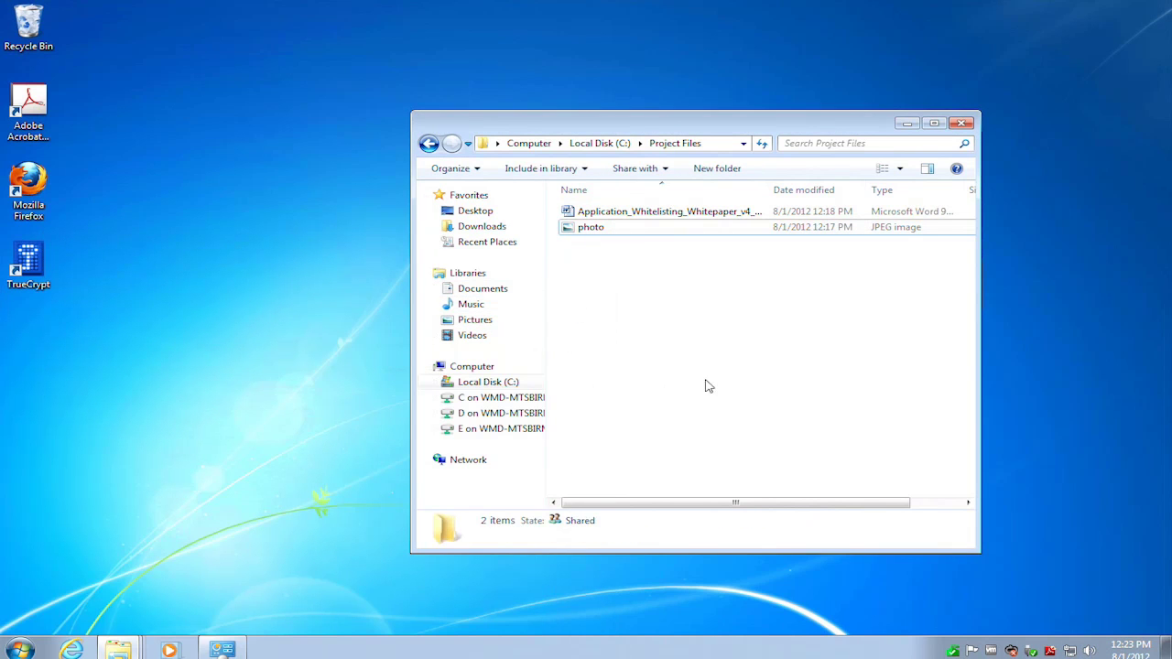
right_click(638, 229)
left_click(707, 444)
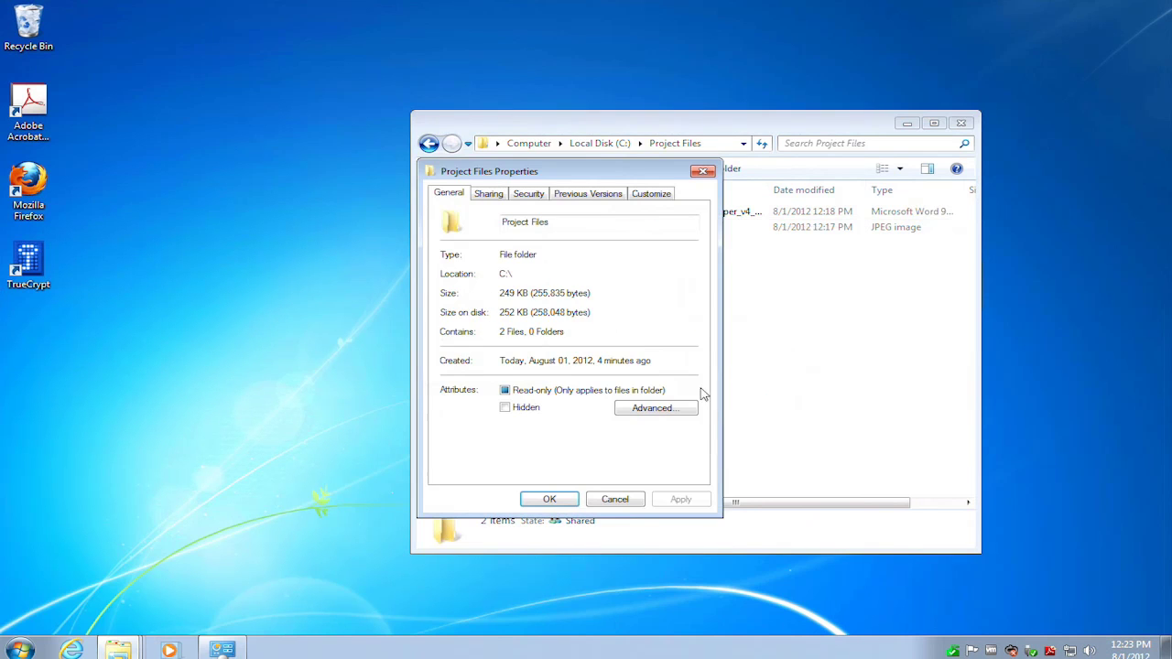
left_click(529, 194)
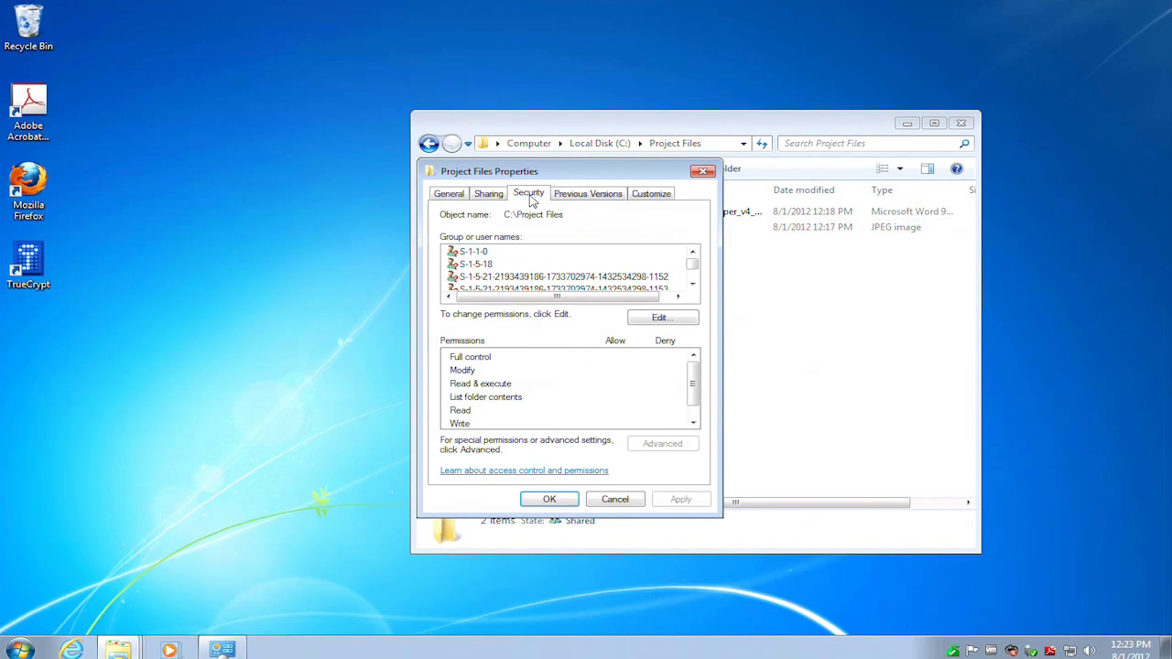
left_click(692, 284)
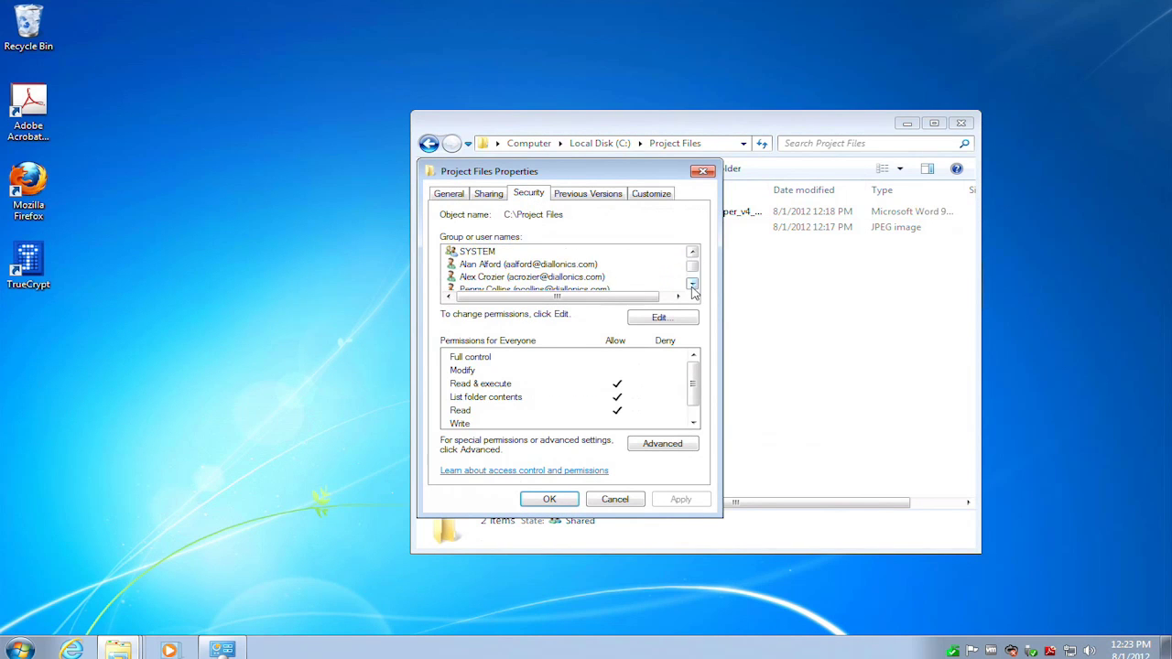
left_click(692, 284)
left_click(692, 284)
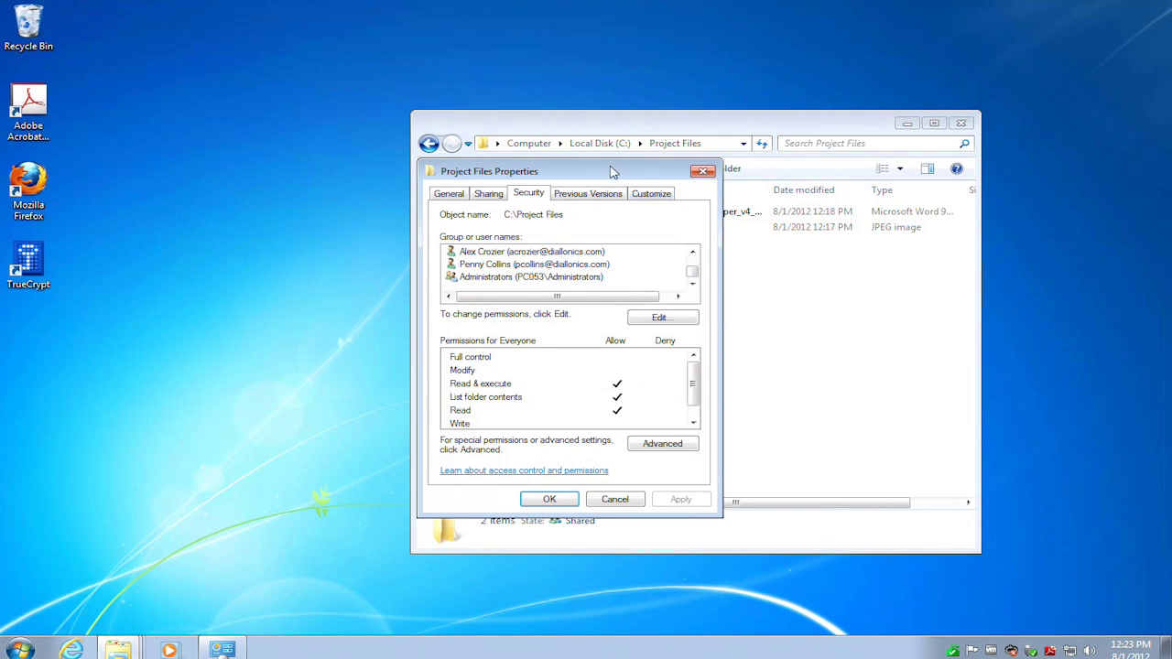
left_click_drag(609, 168, 594, 140)
left_click(538, 223)
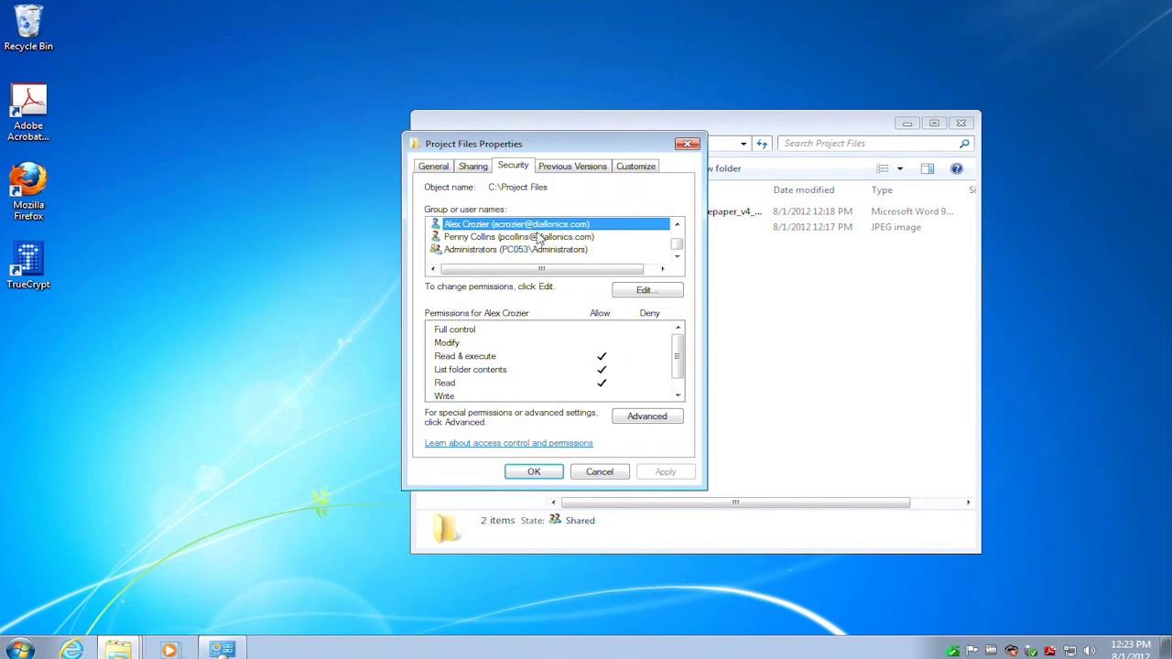
left_click(541, 237)
left_click(676, 224)
left_click(677, 225)
left_click(676, 225)
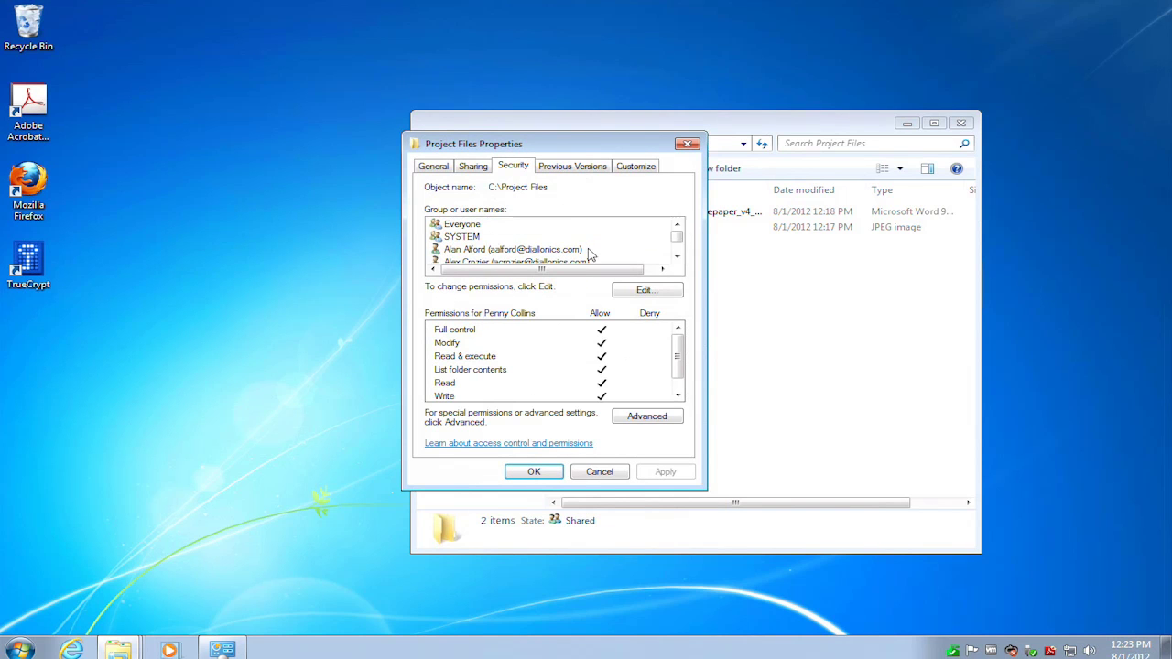
left_click(590, 249)
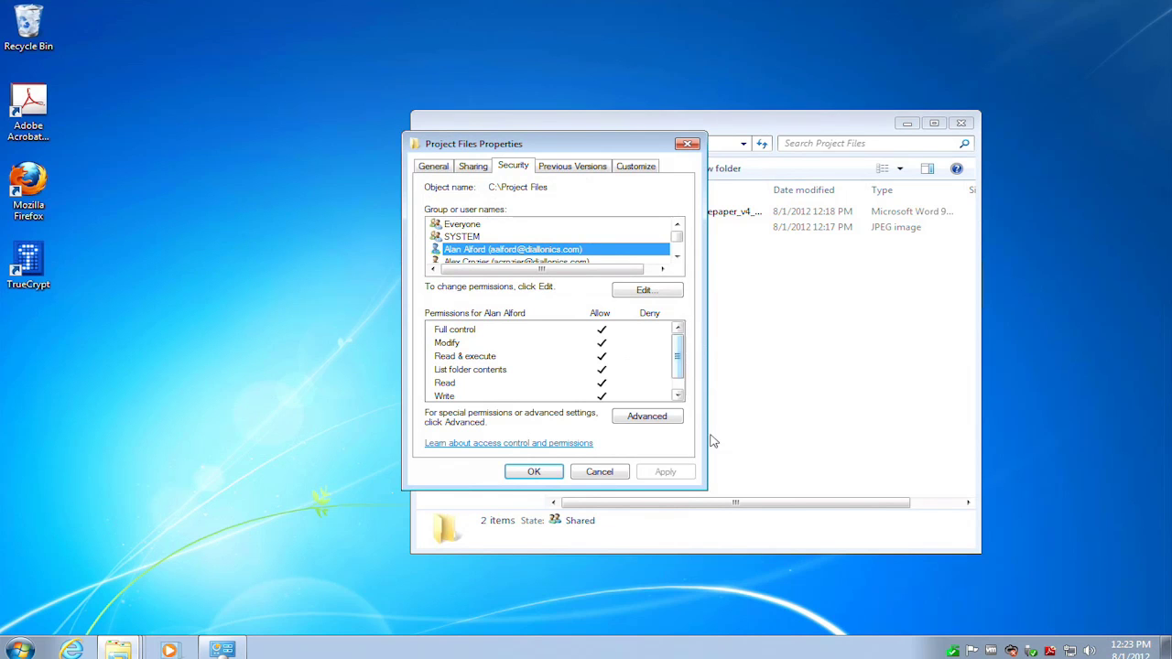
left_click(601, 473)
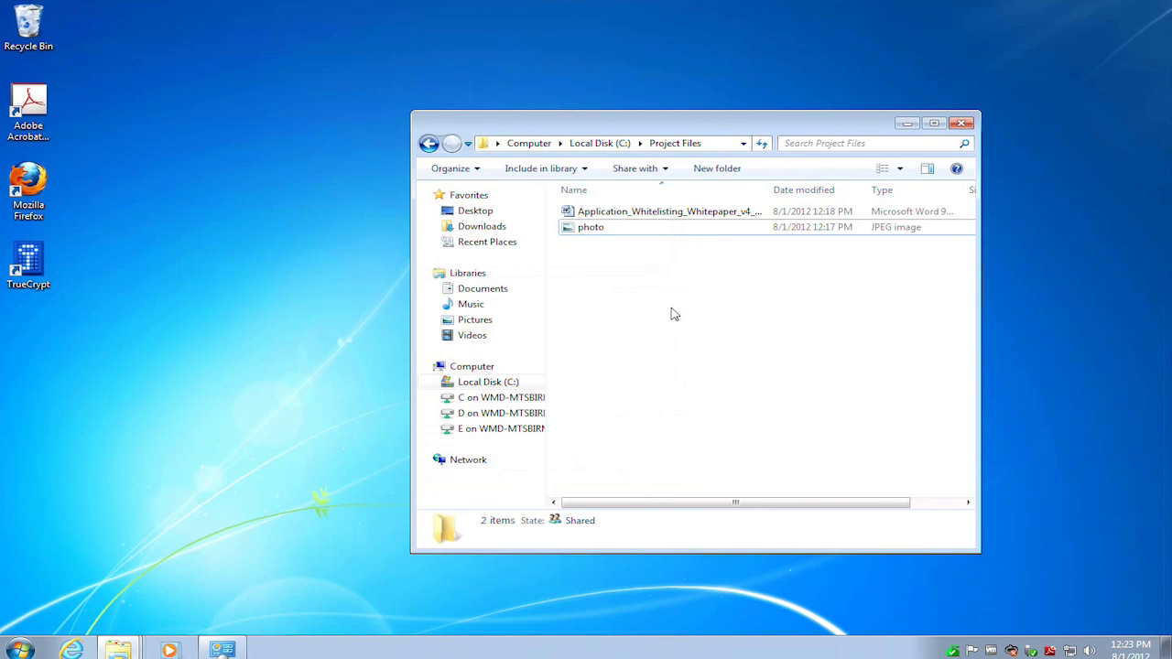